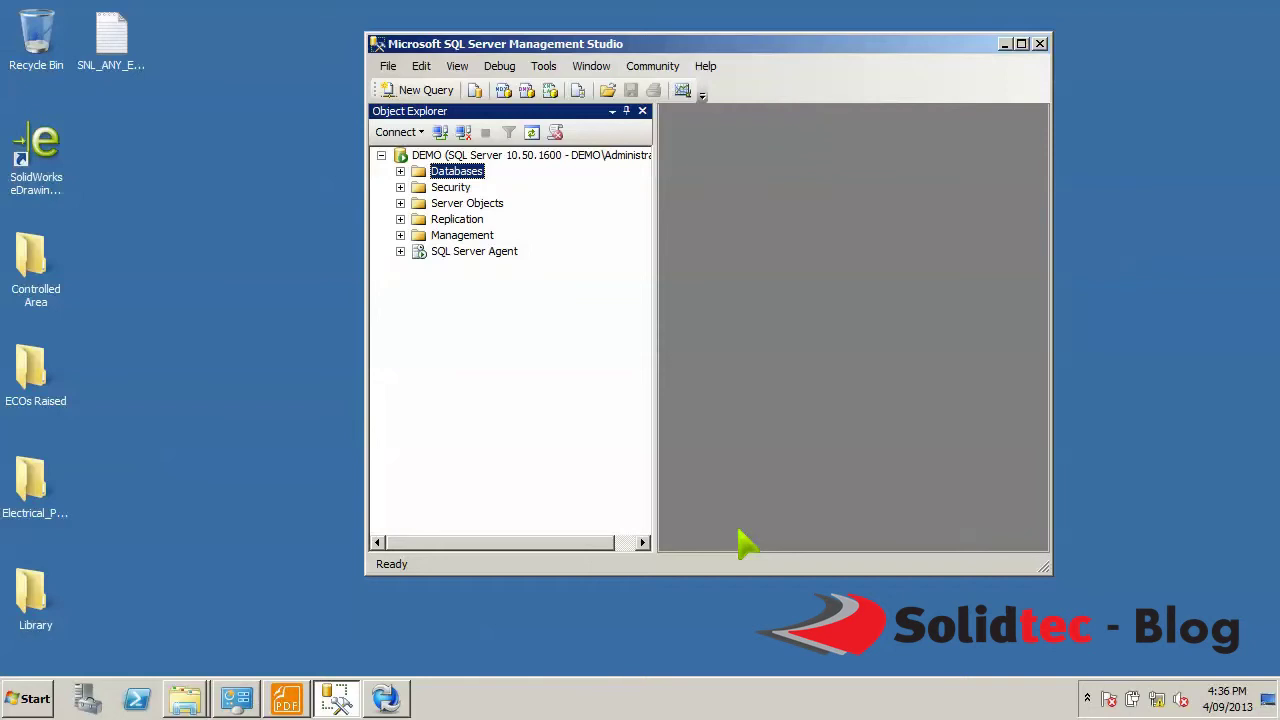
# Step: Log in to the Demo1 vault in PDM Administration
pyautogui.click(398, 702)
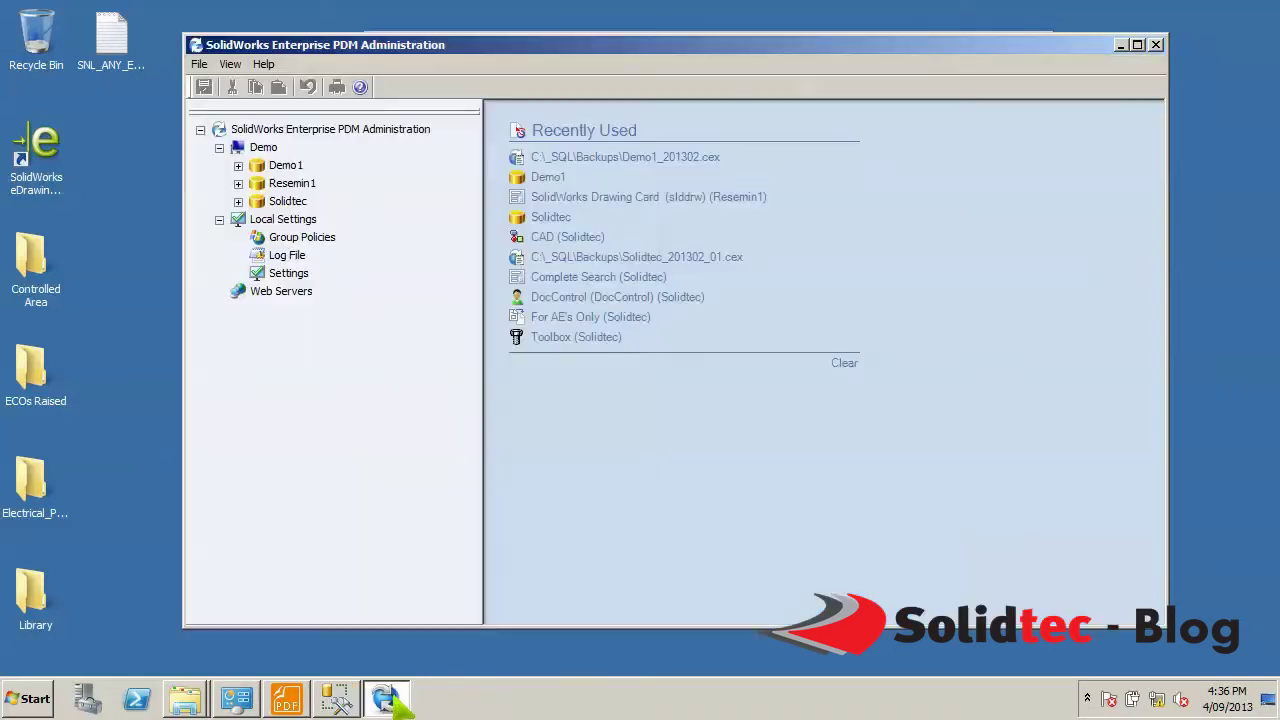
pyautogui.doubleClick(281, 168)
pyautogui.click(860, 432)
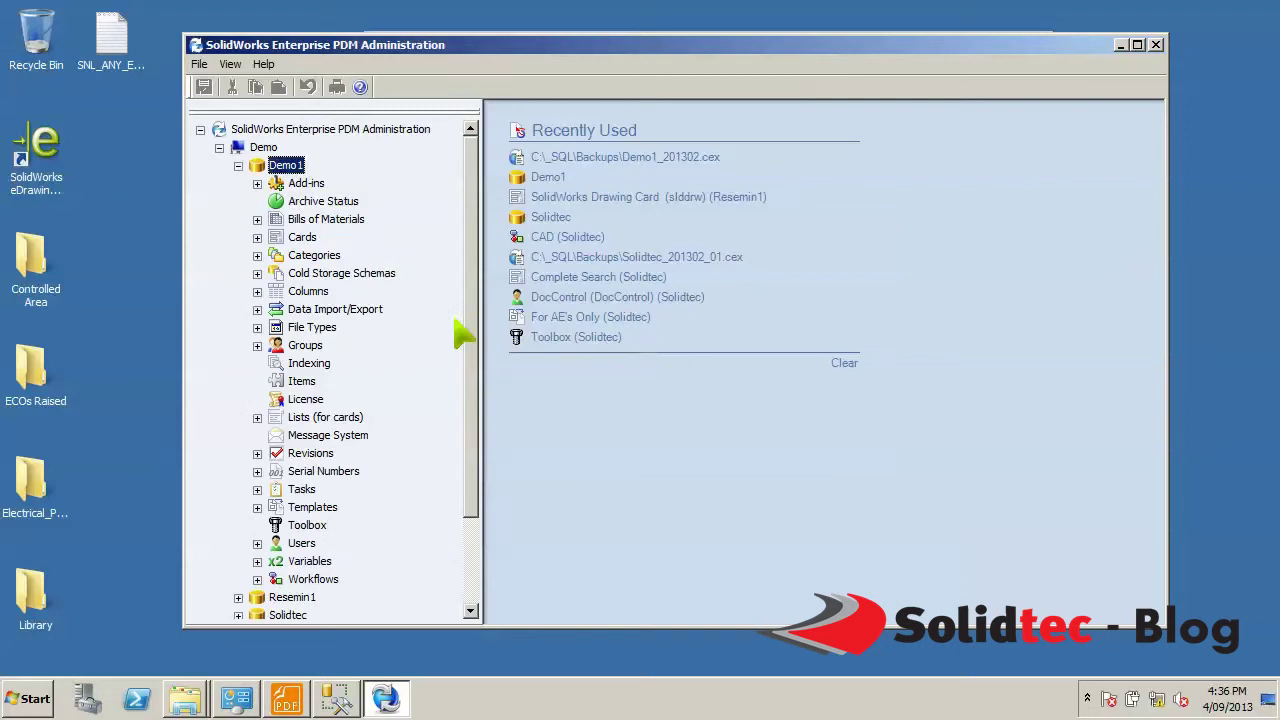
# Step: Turn on Block Log-ins in Demo1's vault properties, then collapse the Demo1 node
pyautogui.rightClick(270, 167)
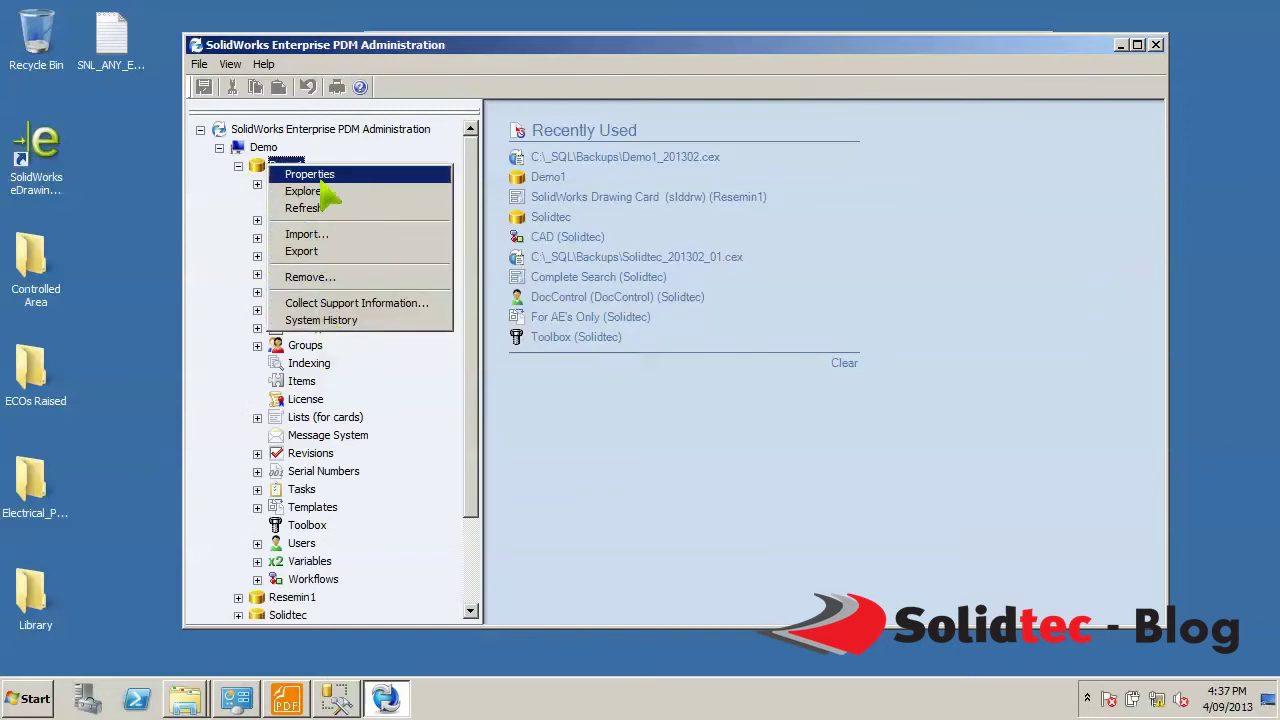
pyautogui.click(310, 175)
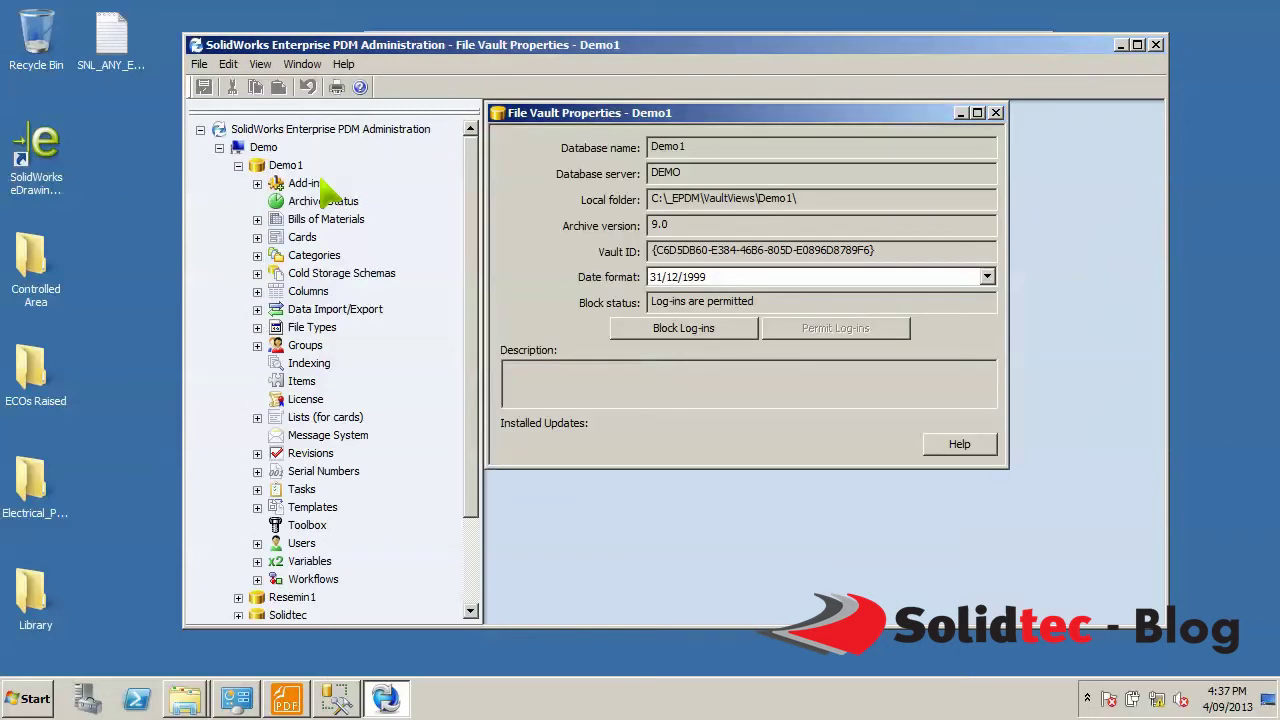
pyautogui.click(698, 340)
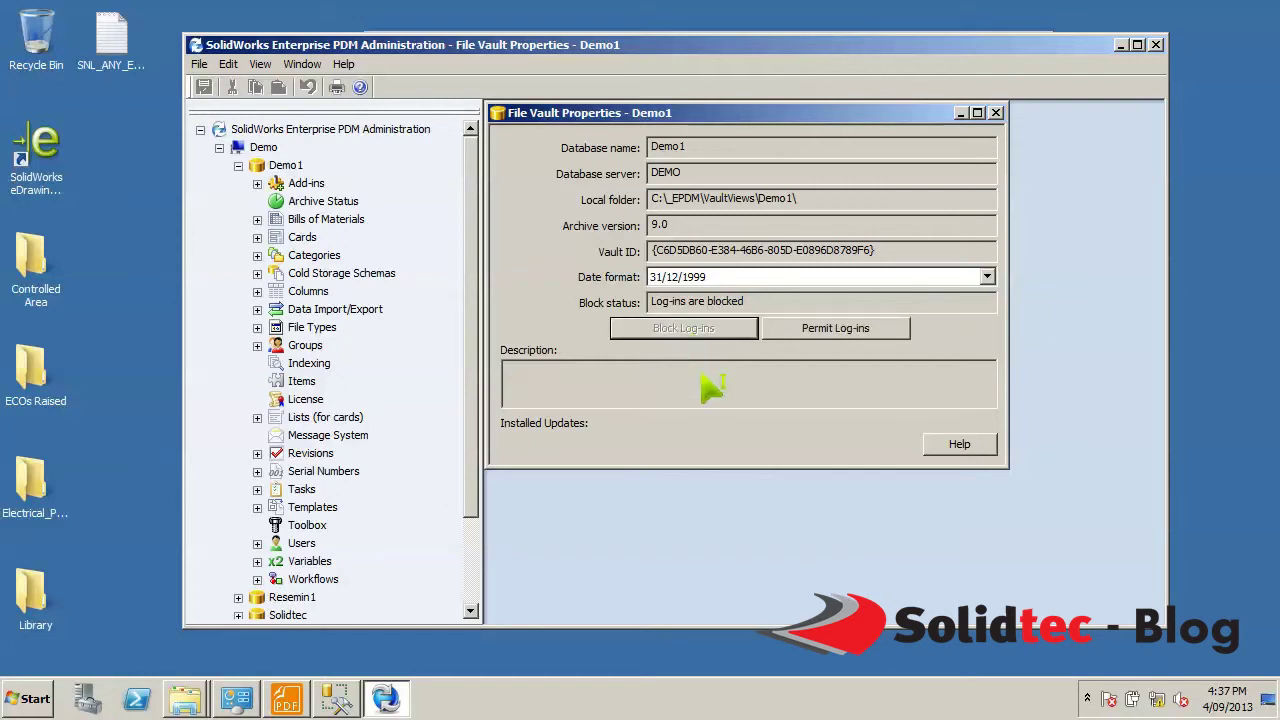
pyautogui.click(238, 165)
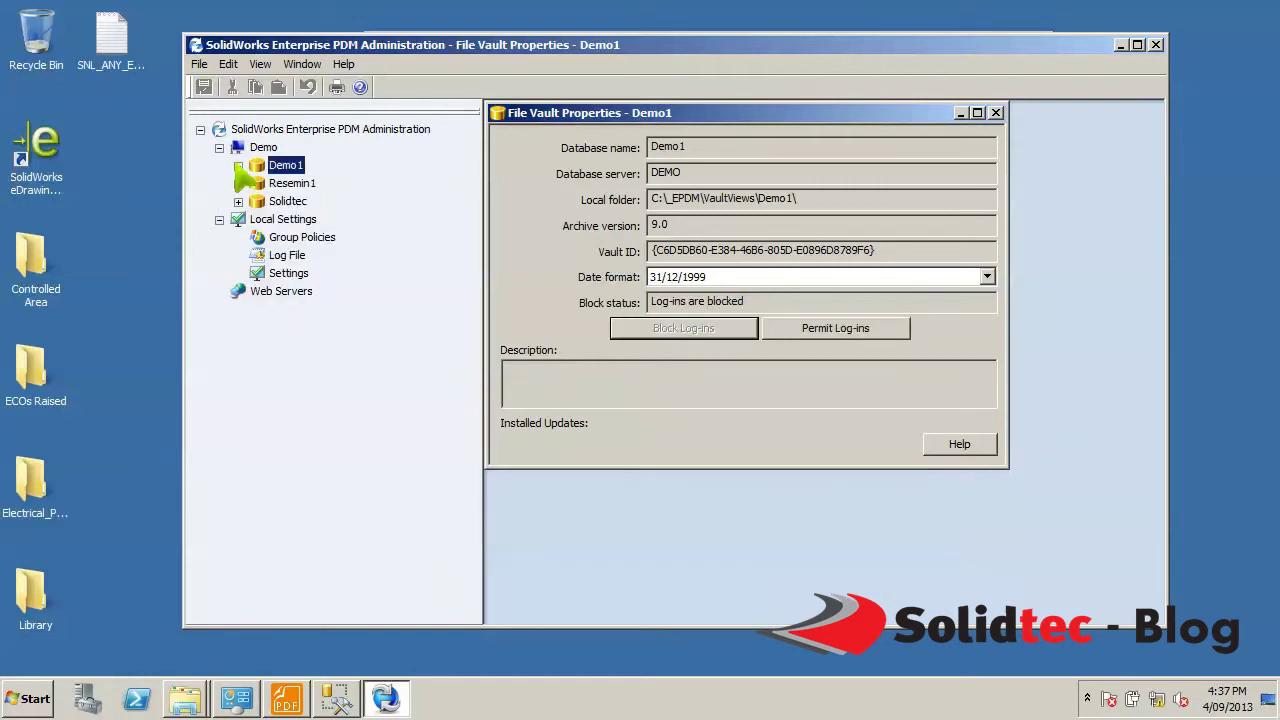
pyautogui.click(1121, 46)
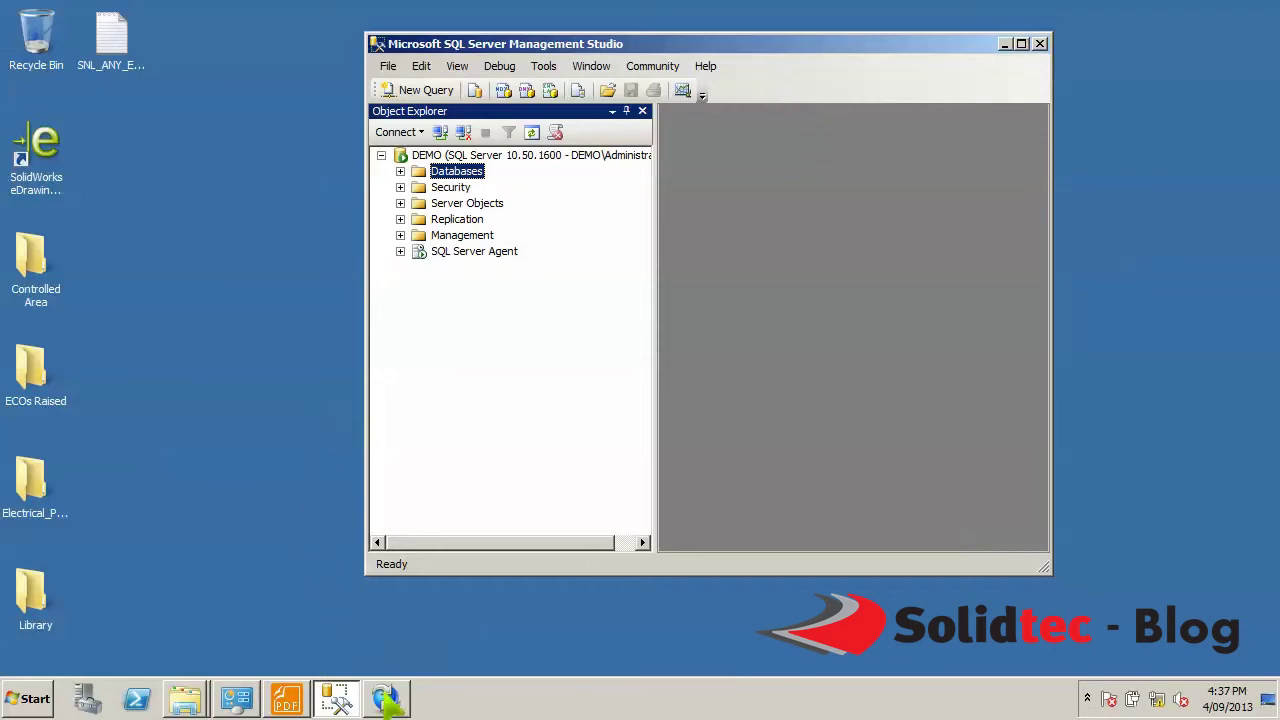
pyautogui.moveTo(390, 702)
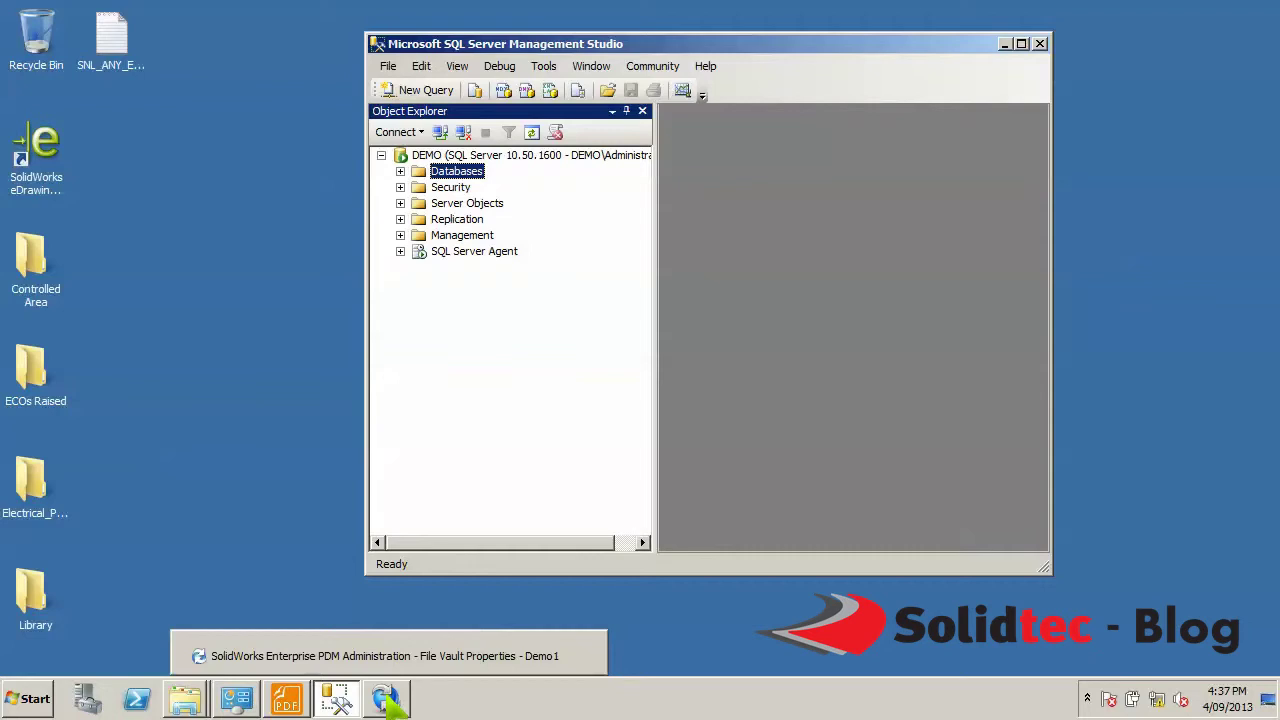
pyautogui.click(395, 656)
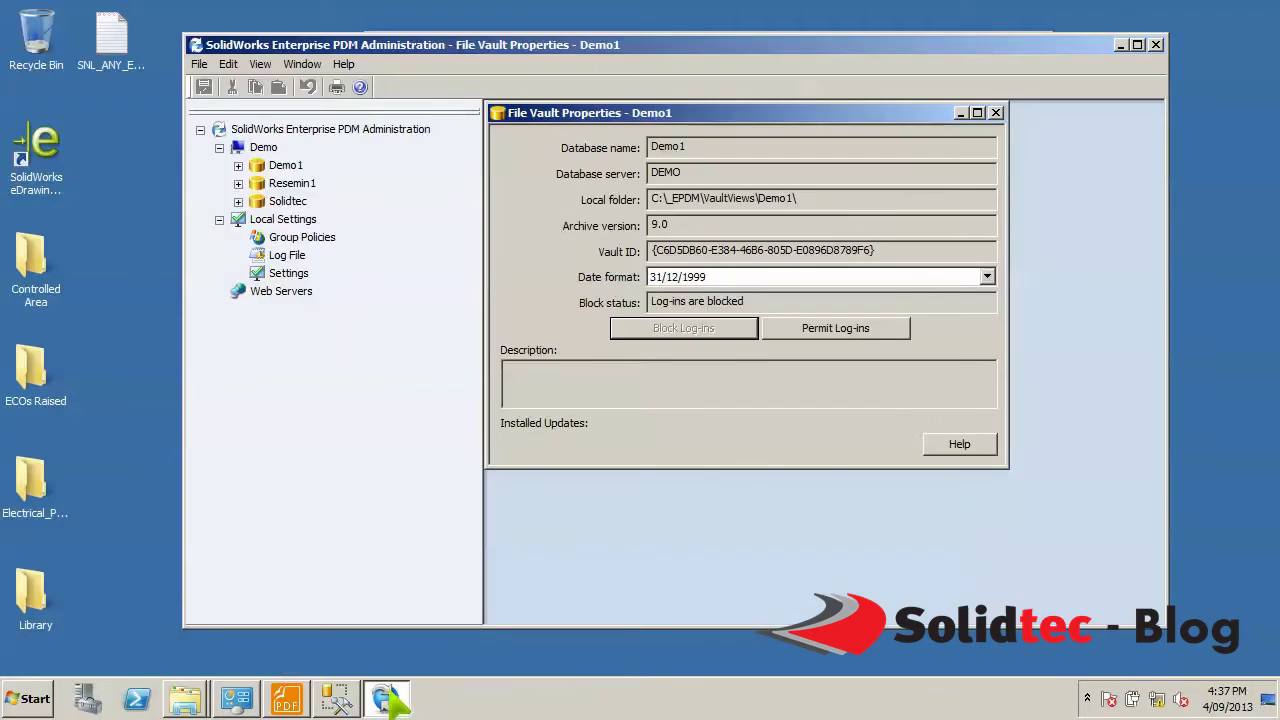
pyautogui.click(343, 66)
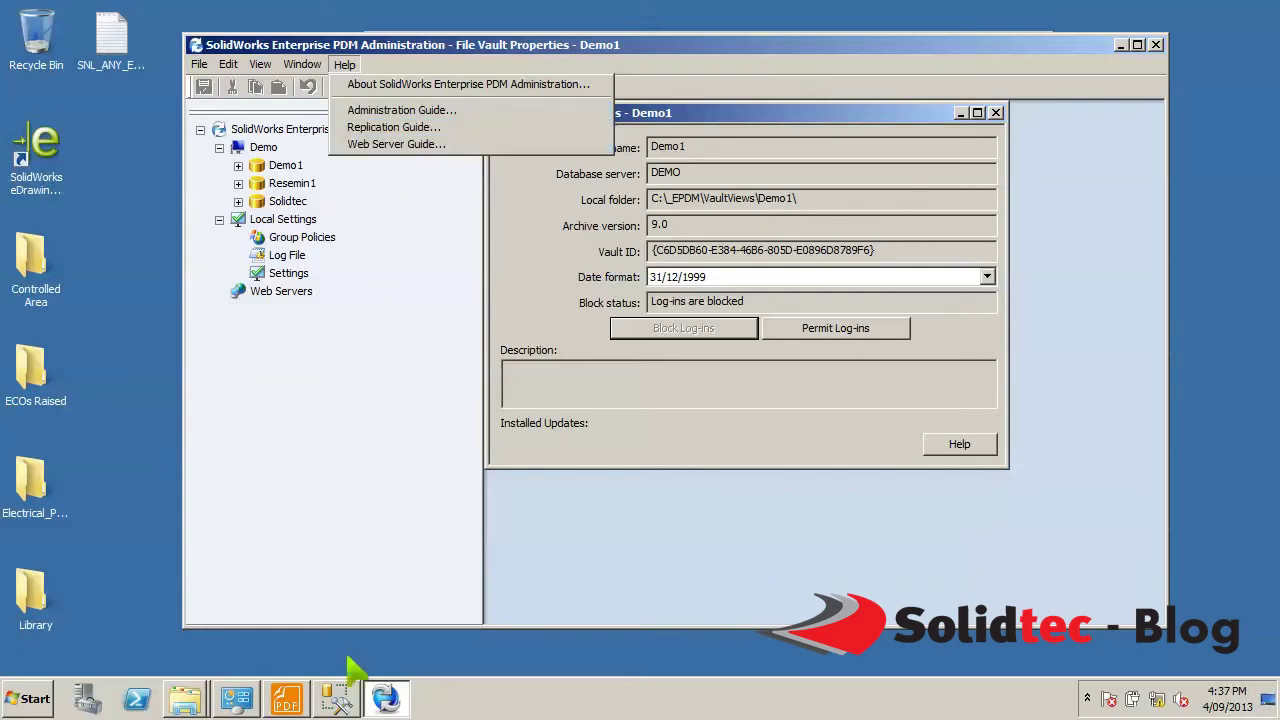
pyautogui.click(517, 617)
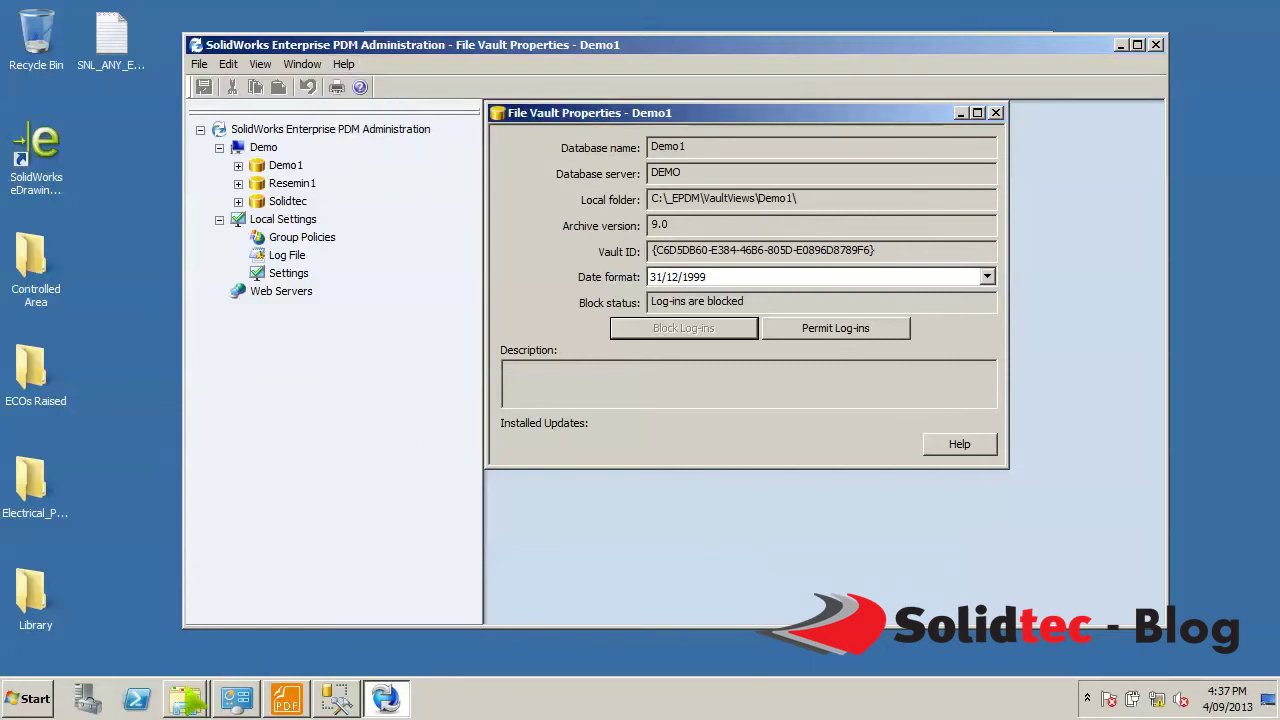
# Step: Browse the 2014 installation folder to Support\Guides\GB, then minimize that window
pyautogui.click(195, 700)
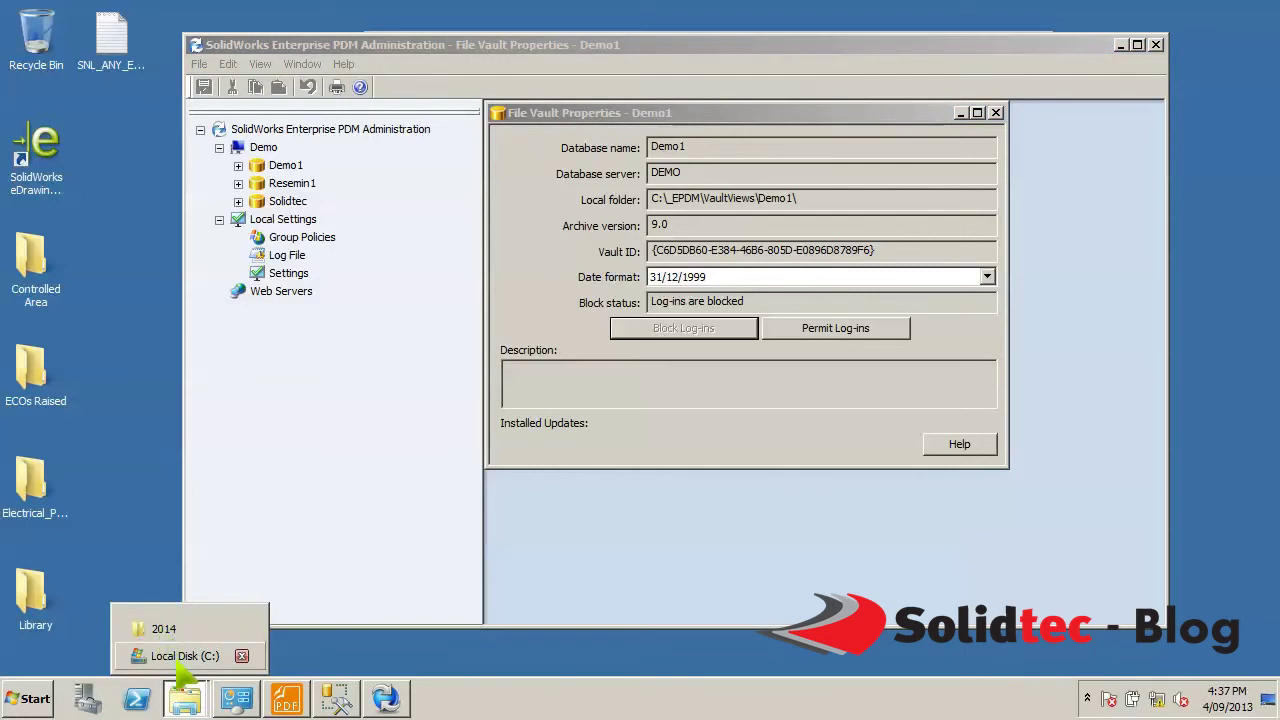
pyautogui.click(162, 630)
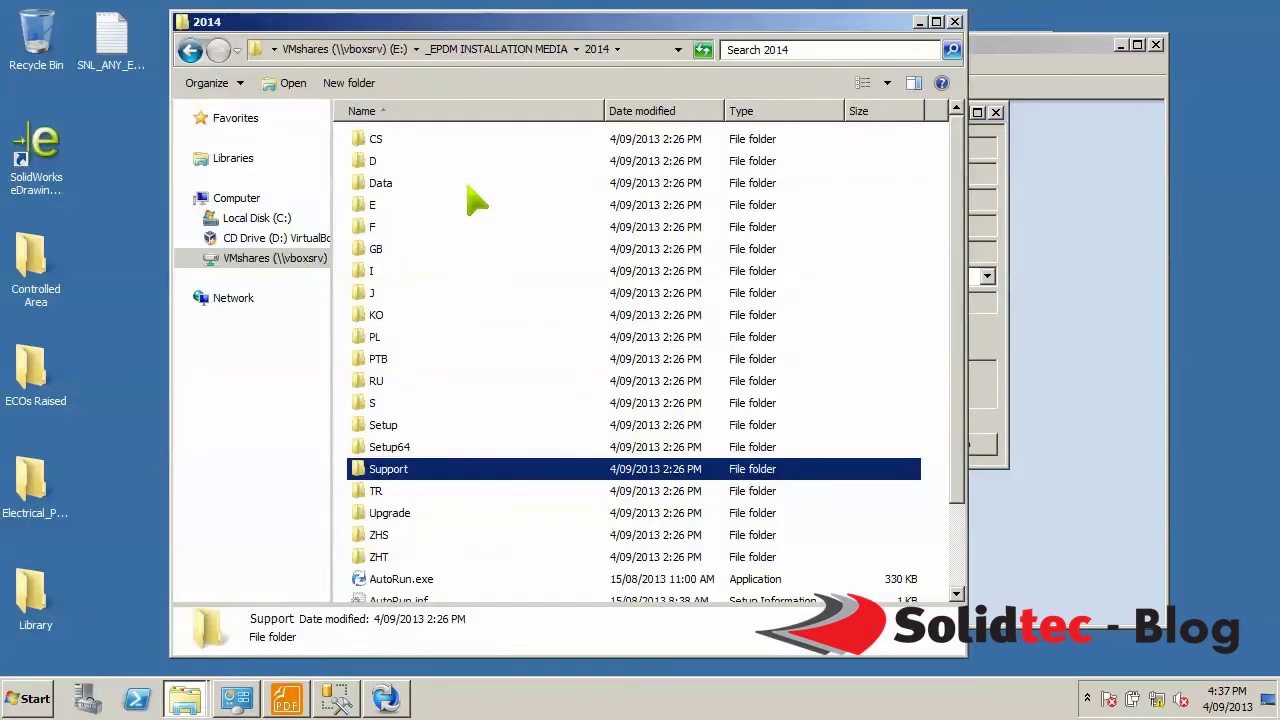
pyautogui.doubleClick(403, 474)
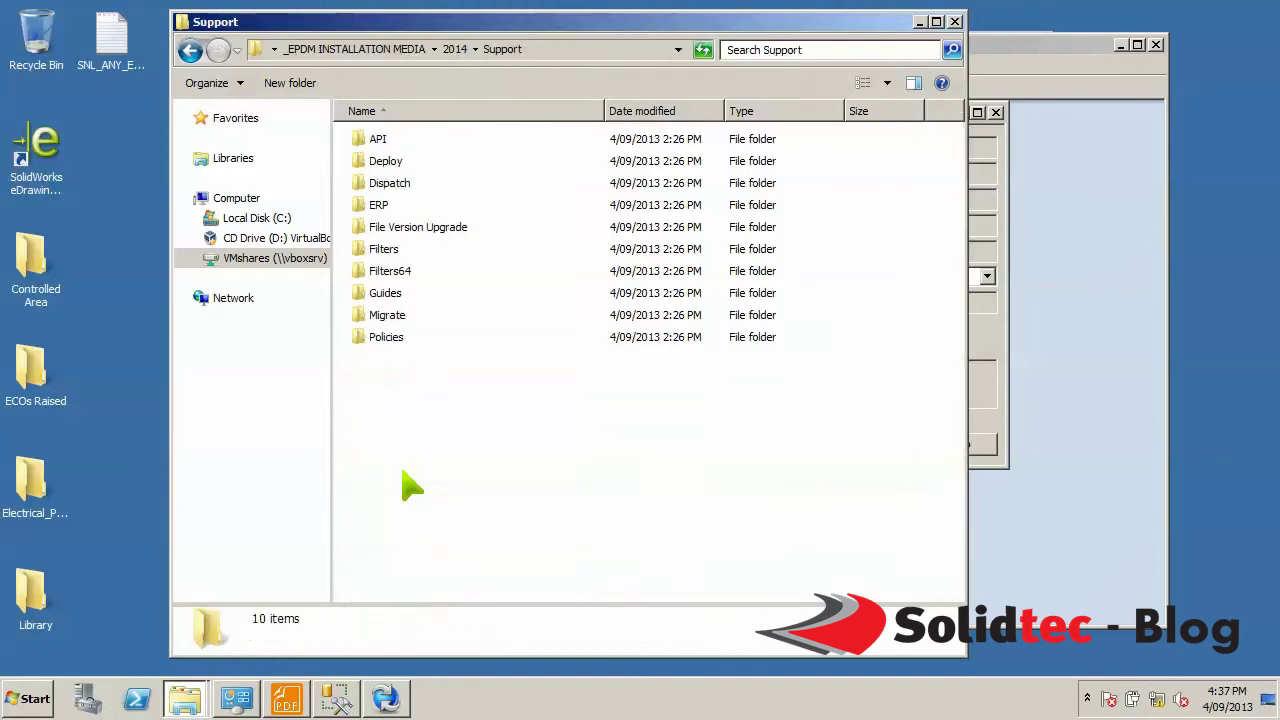
pyautogui.doubleClick(388, 293)
pyautogui.doubleClick(377, 230)
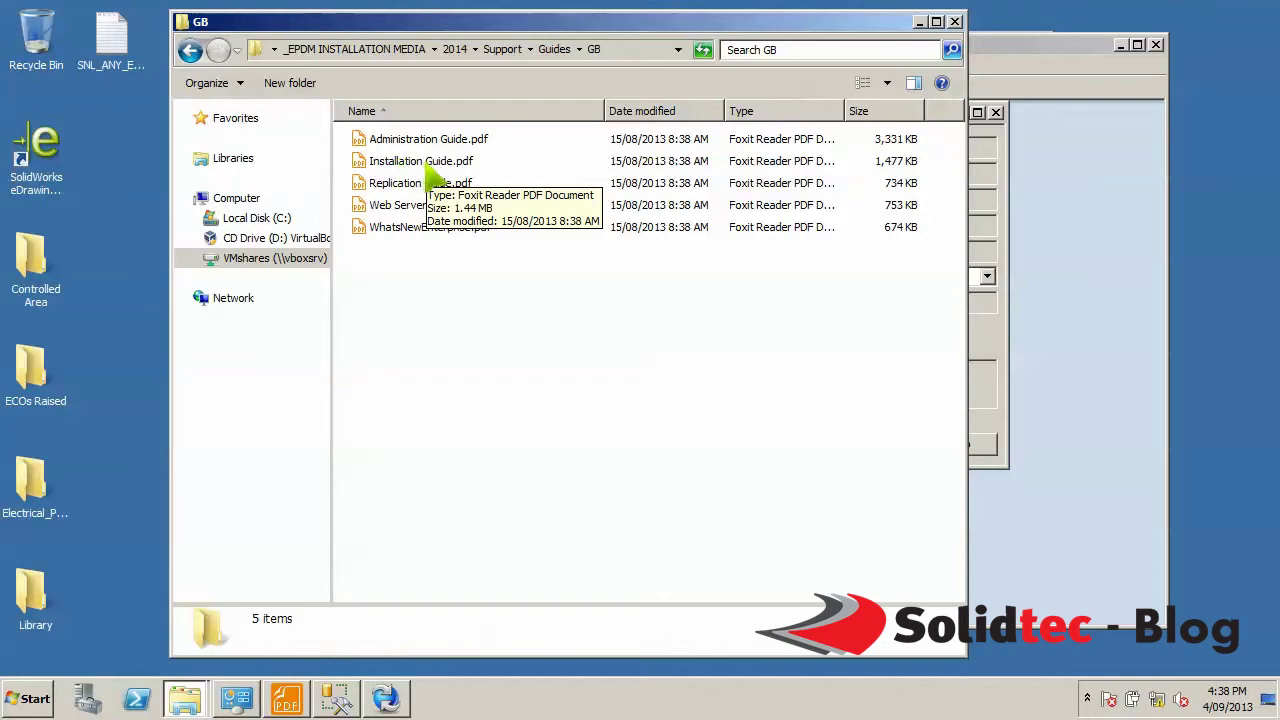
pyautogui.click(918, 22)
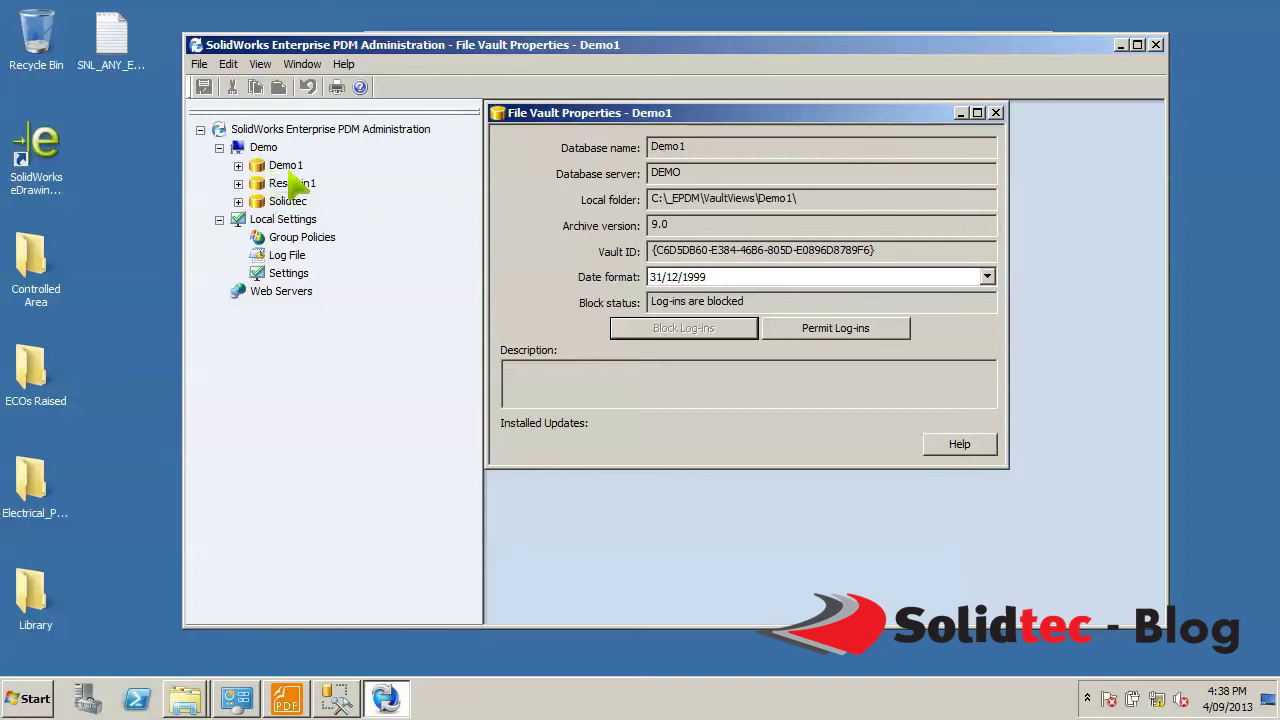
pyautogui.click(336, 698)
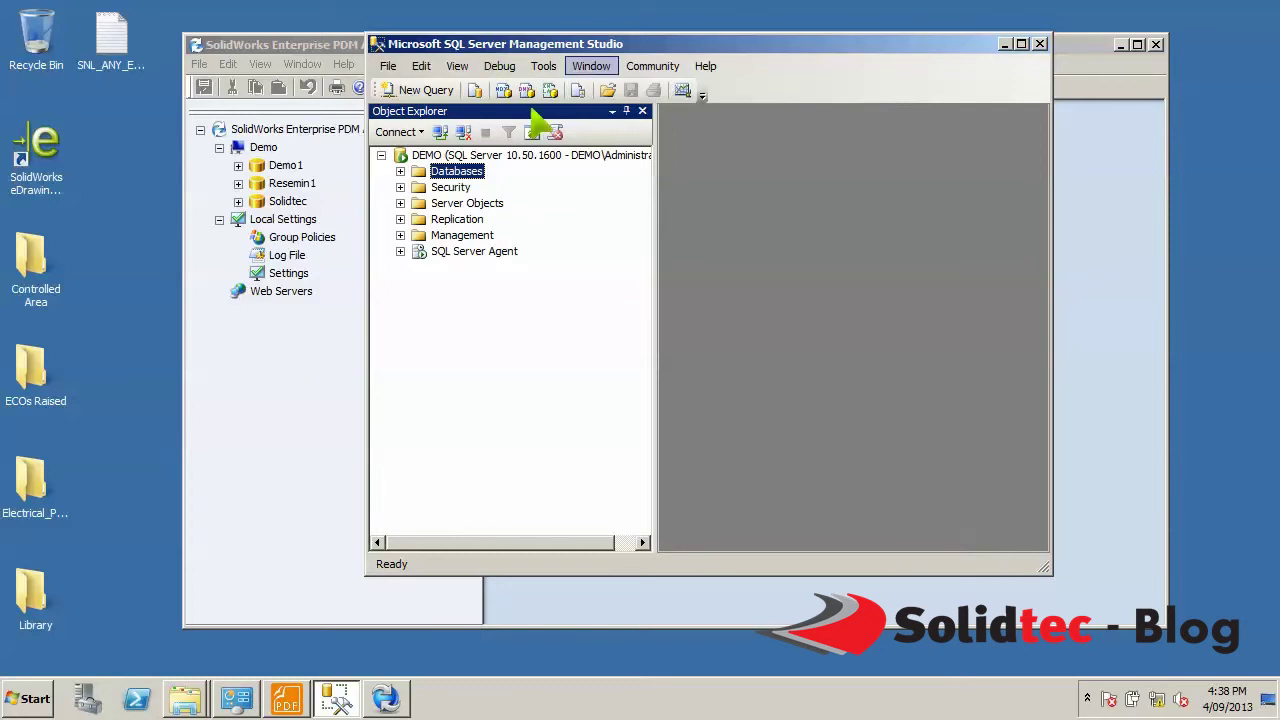
pyautogui.click(30, 698)
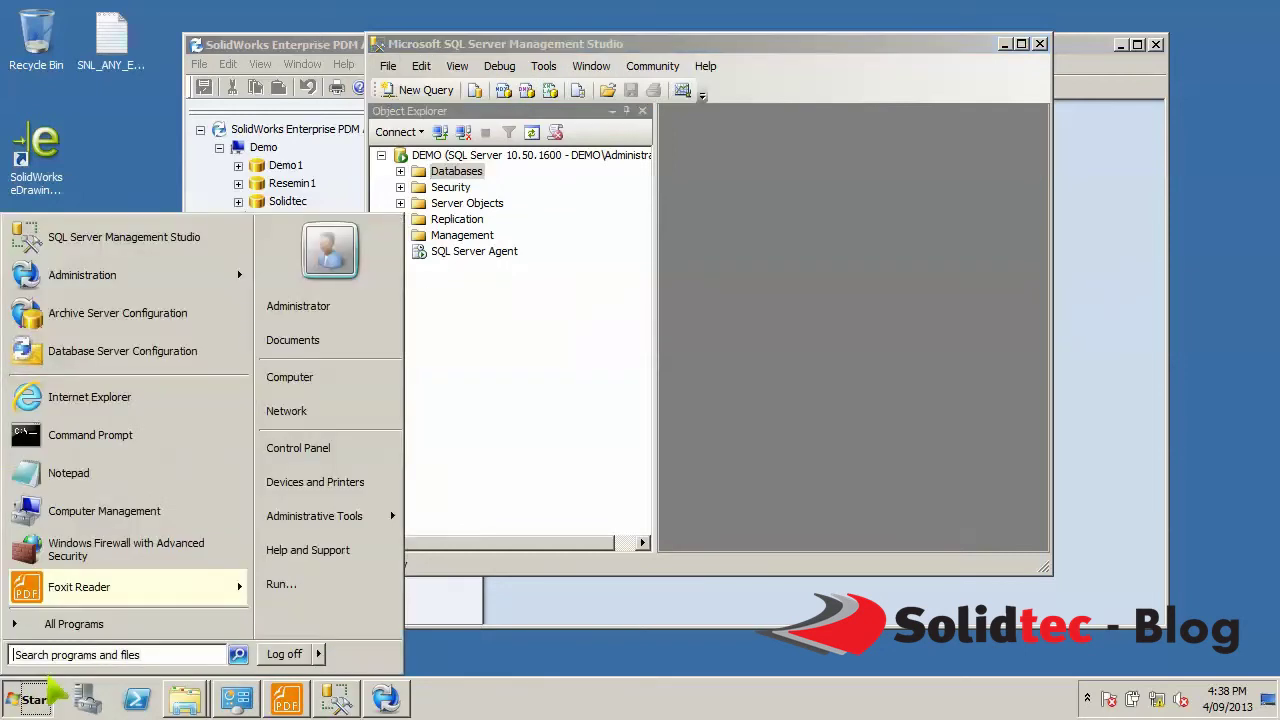
pyautogui.click(80, 628)
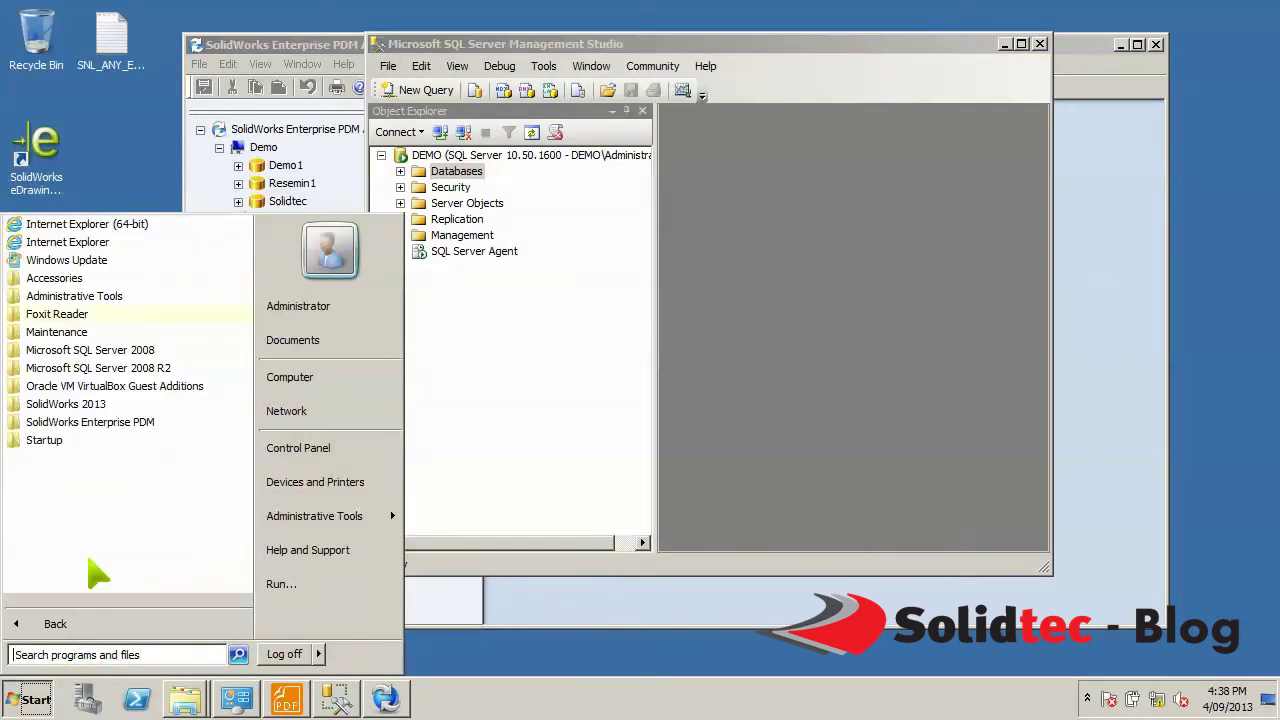
pyautogui.click(95, 370)
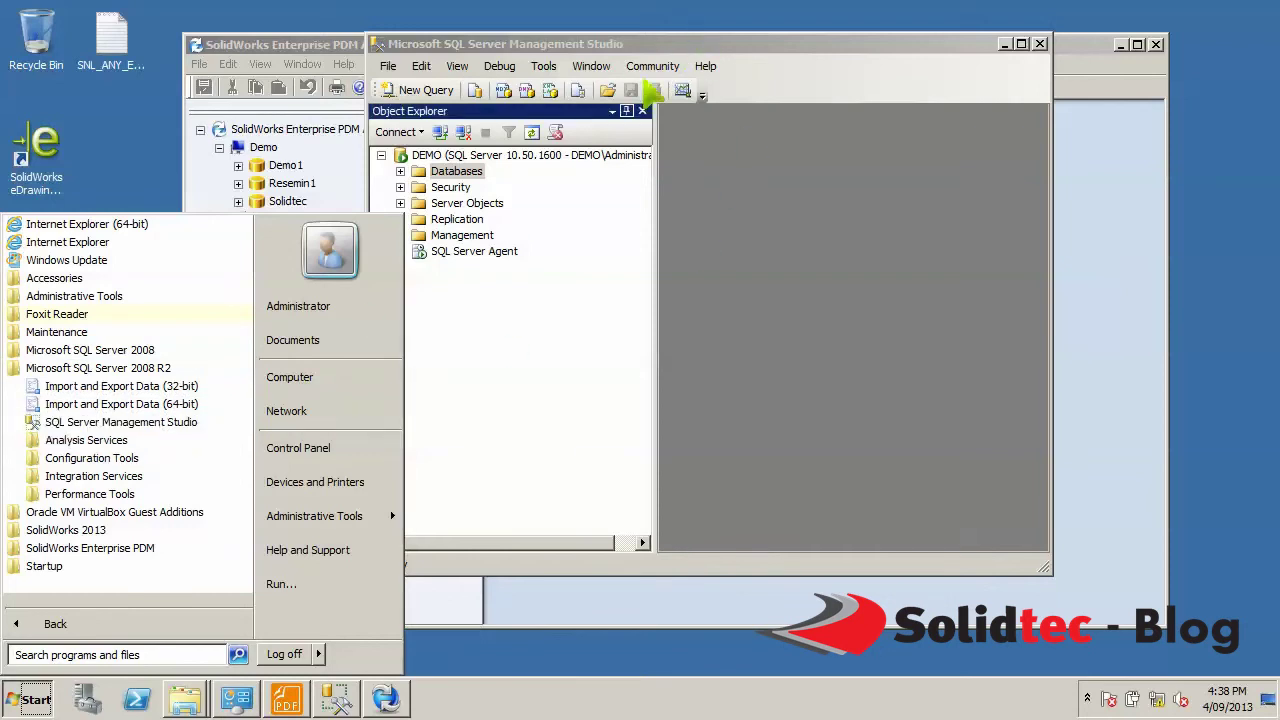
pyautogui.click(660, 52)
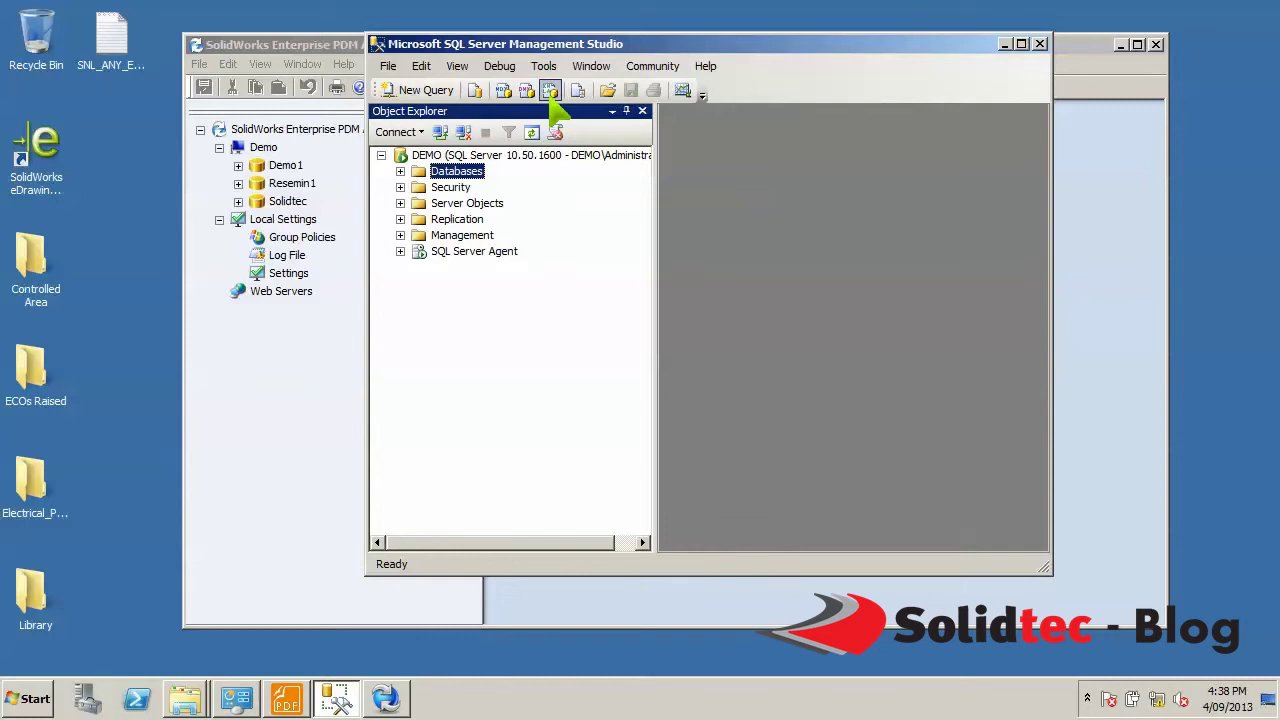
pyautogui.moveTo(531, 44); pyautogui.dragTo(508, 39)
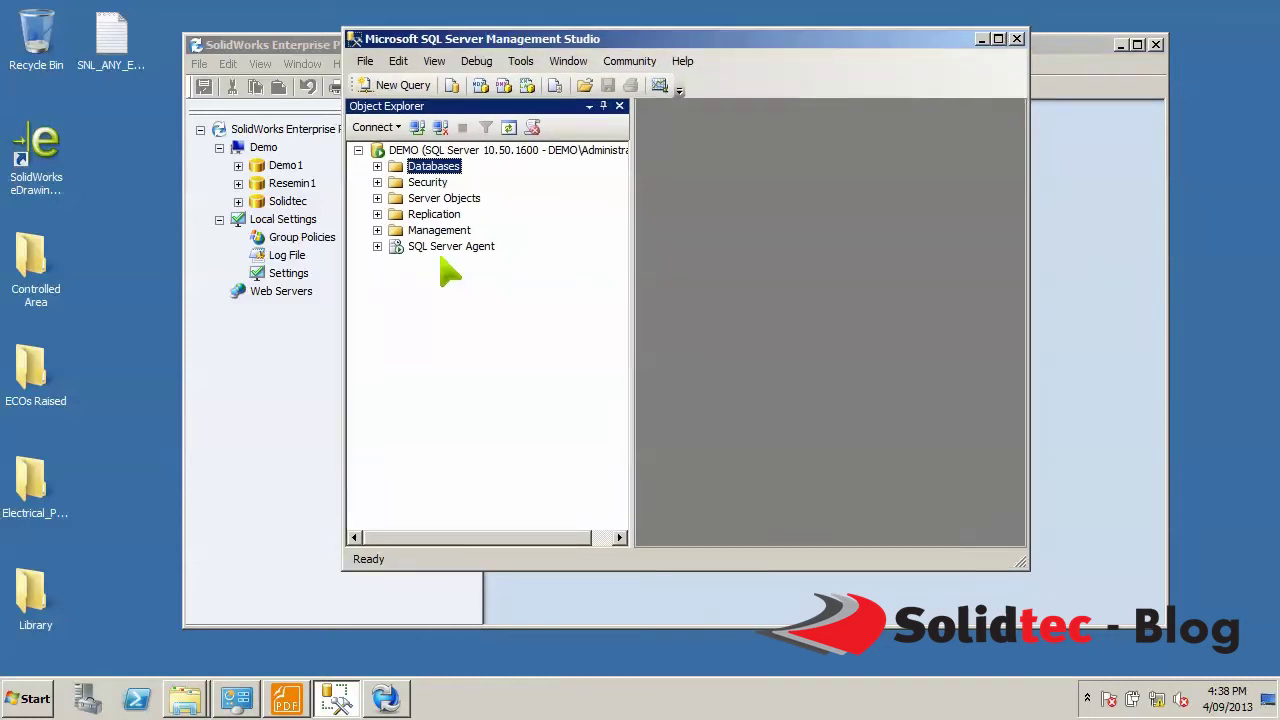
pyautogui.click(377, 231)
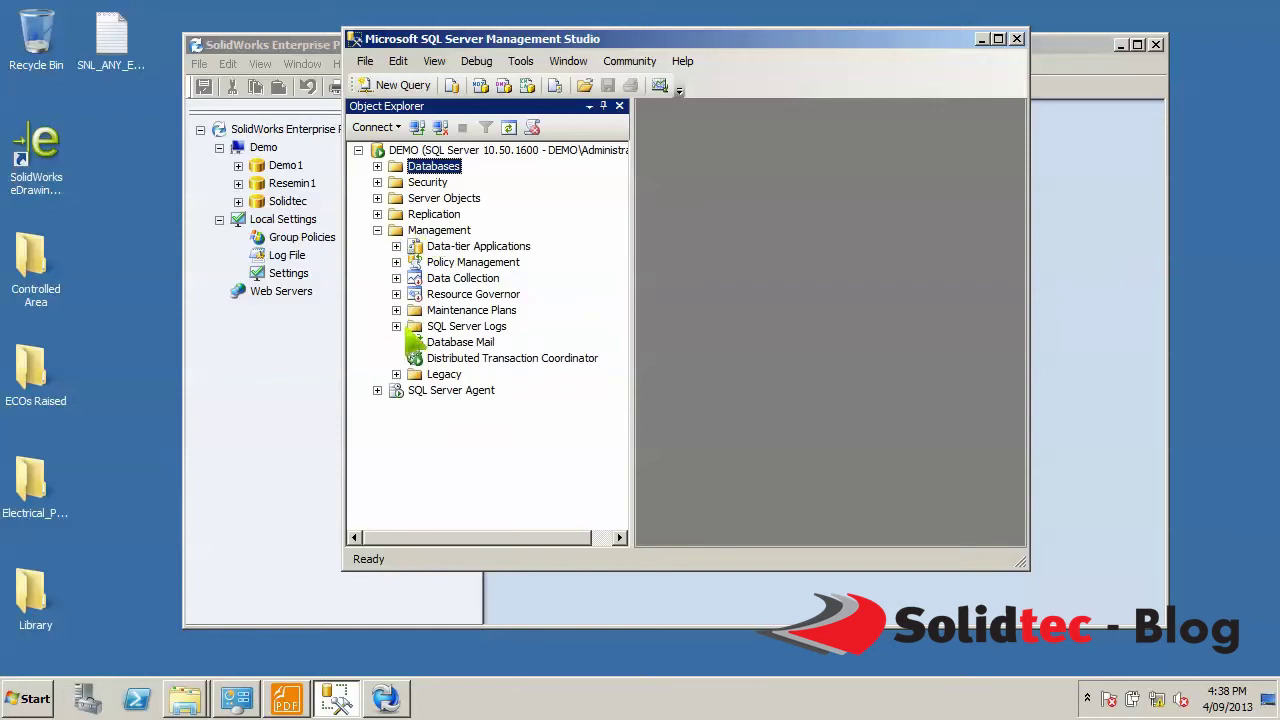
pyautogui.rightClick(449, 314)
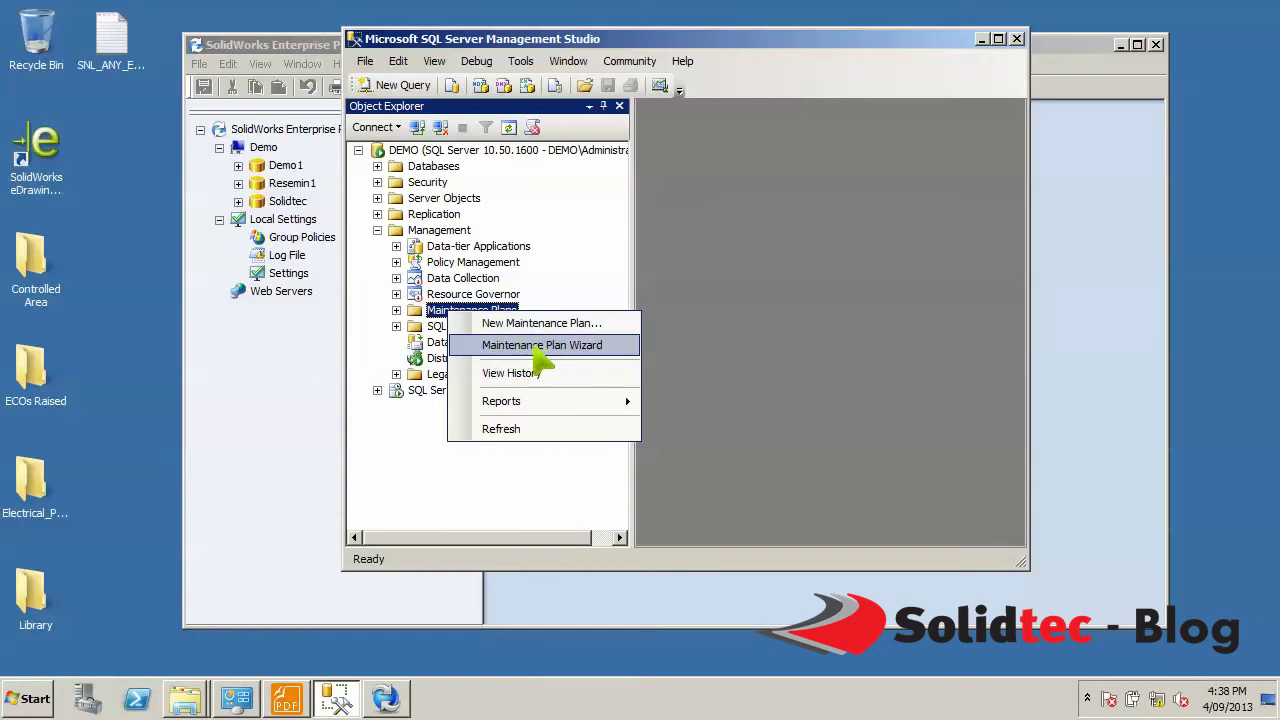
# Step: Set up a full backup of ConisioMasterDb to C:\_SQL\Backups\ConisioMasterDb.bak
pyautogui.click(377, 230)
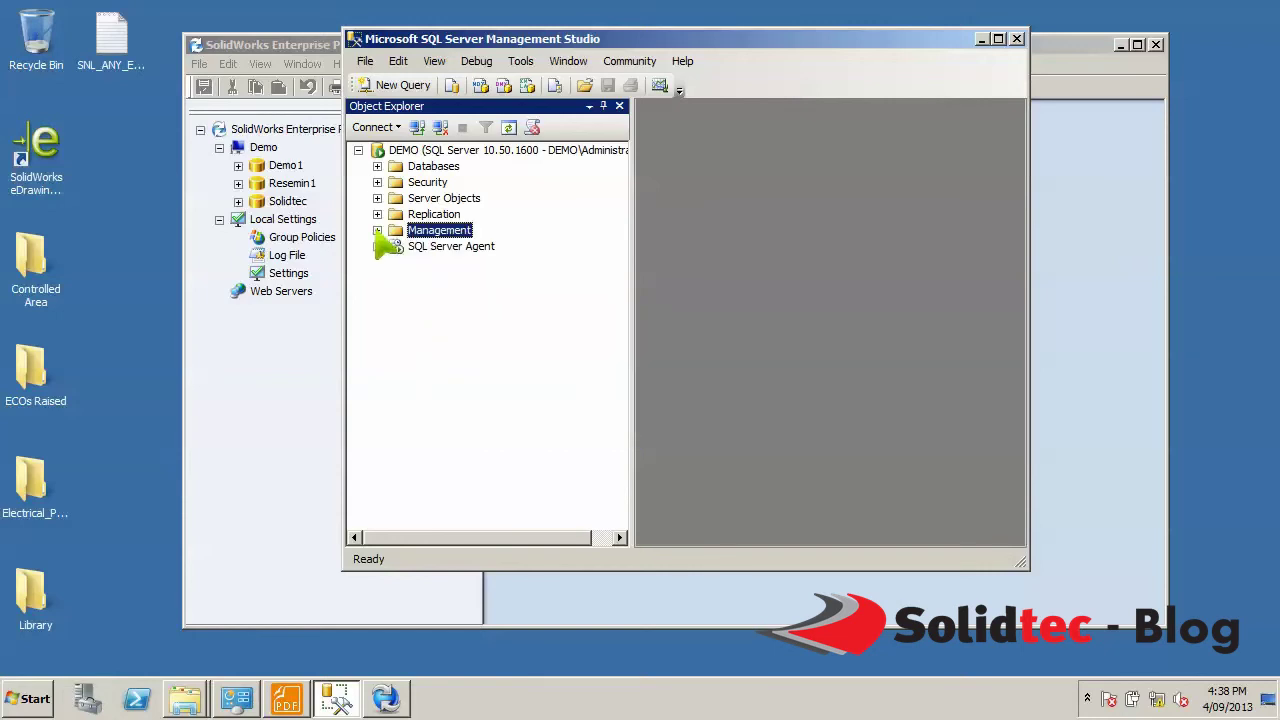
pyautogui.click(377, 166)
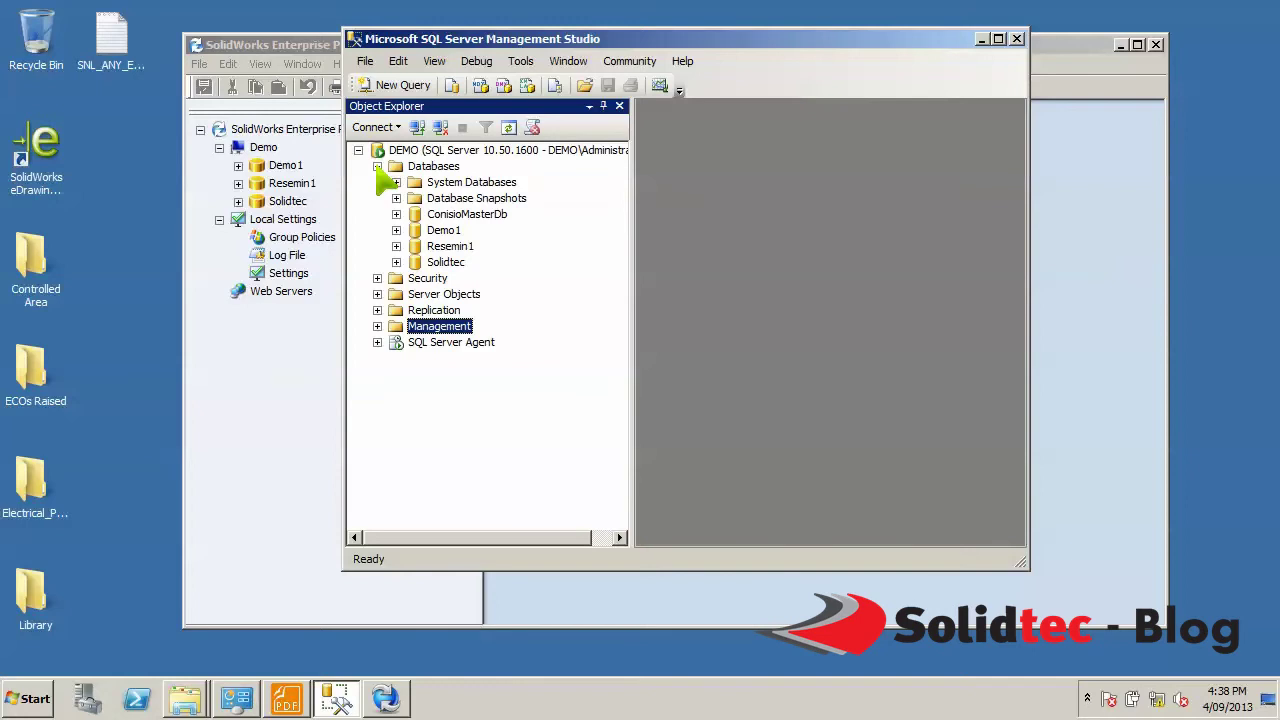
pyautogui.rightClick(480, 218)
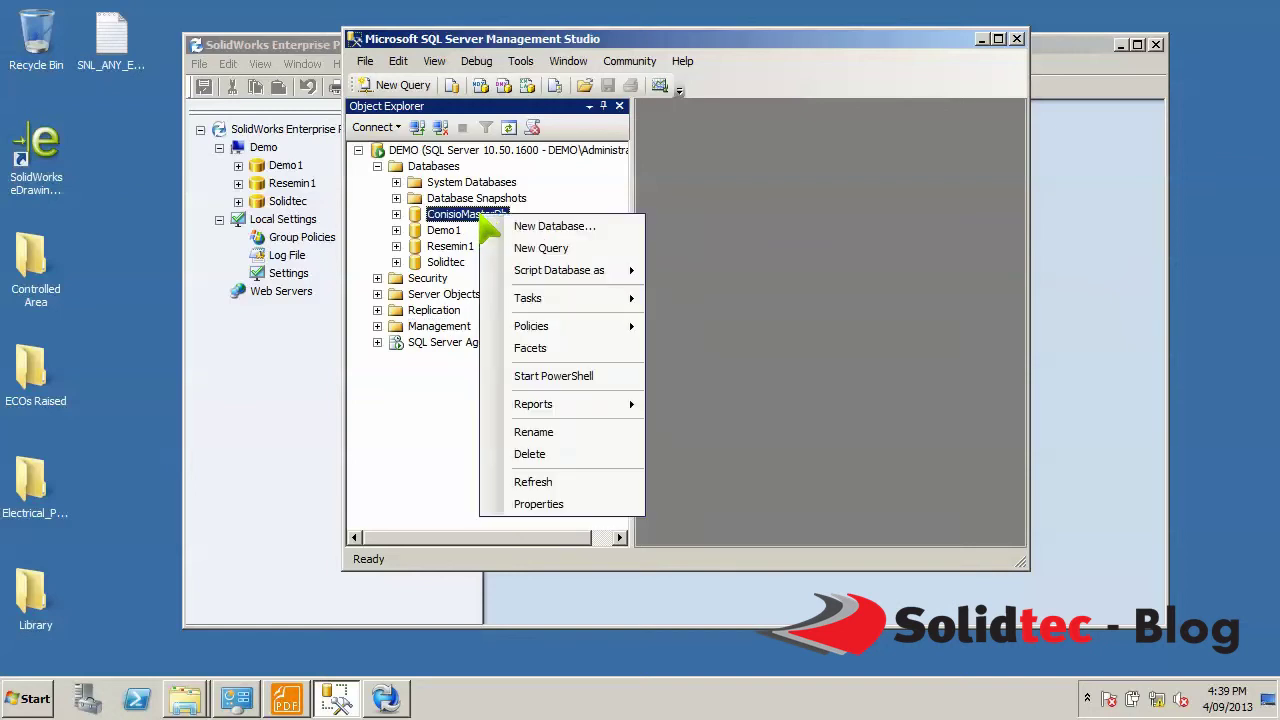
pyautogui.moveTo(522, 298)
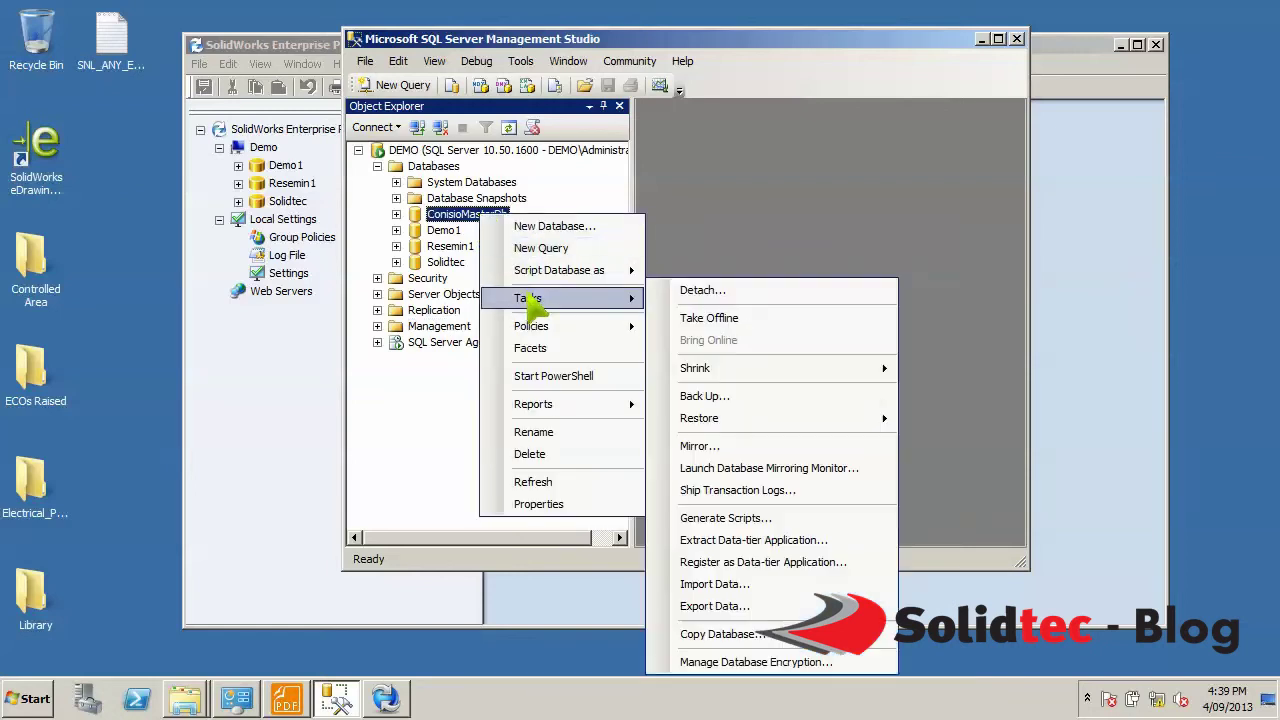
pyautogui.click(708, 395)
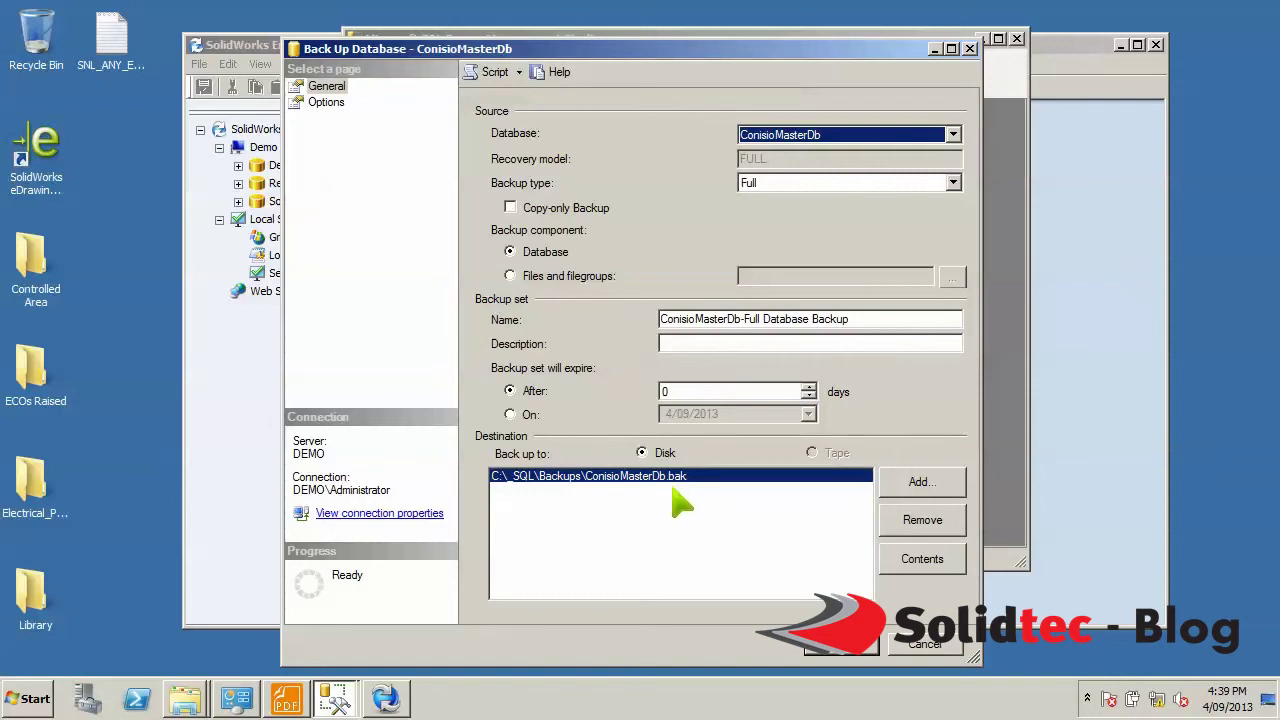
# Step: Run the ConisioMasterDb backup, overwriting all existing backup sets
pyautogui.click(327, 103)
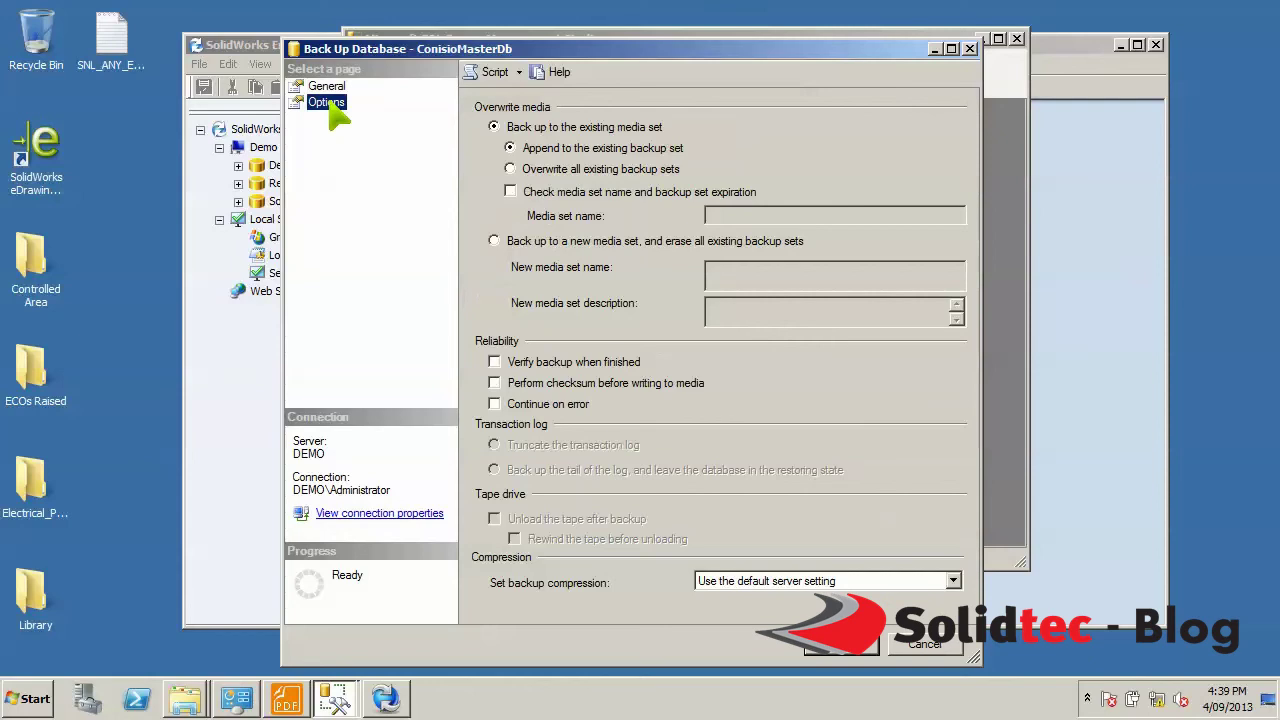
pyautogui.click(510, 169)
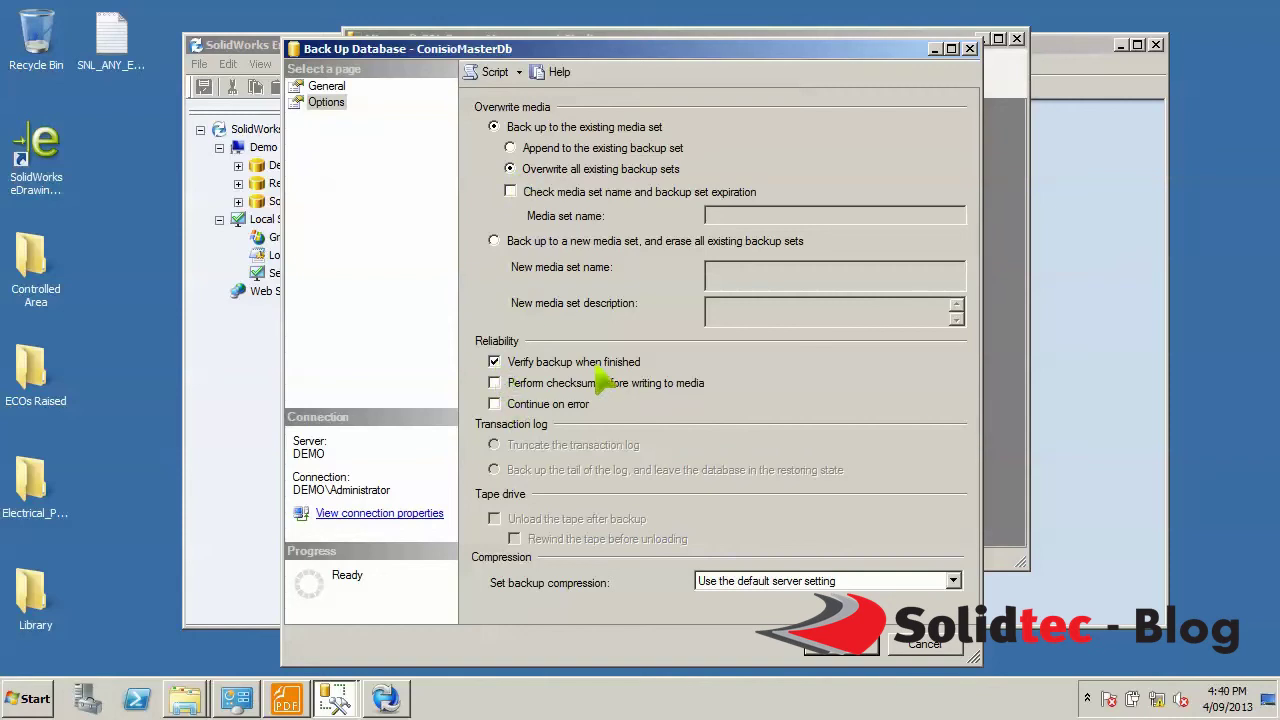
pyautogui.click(842, 645)
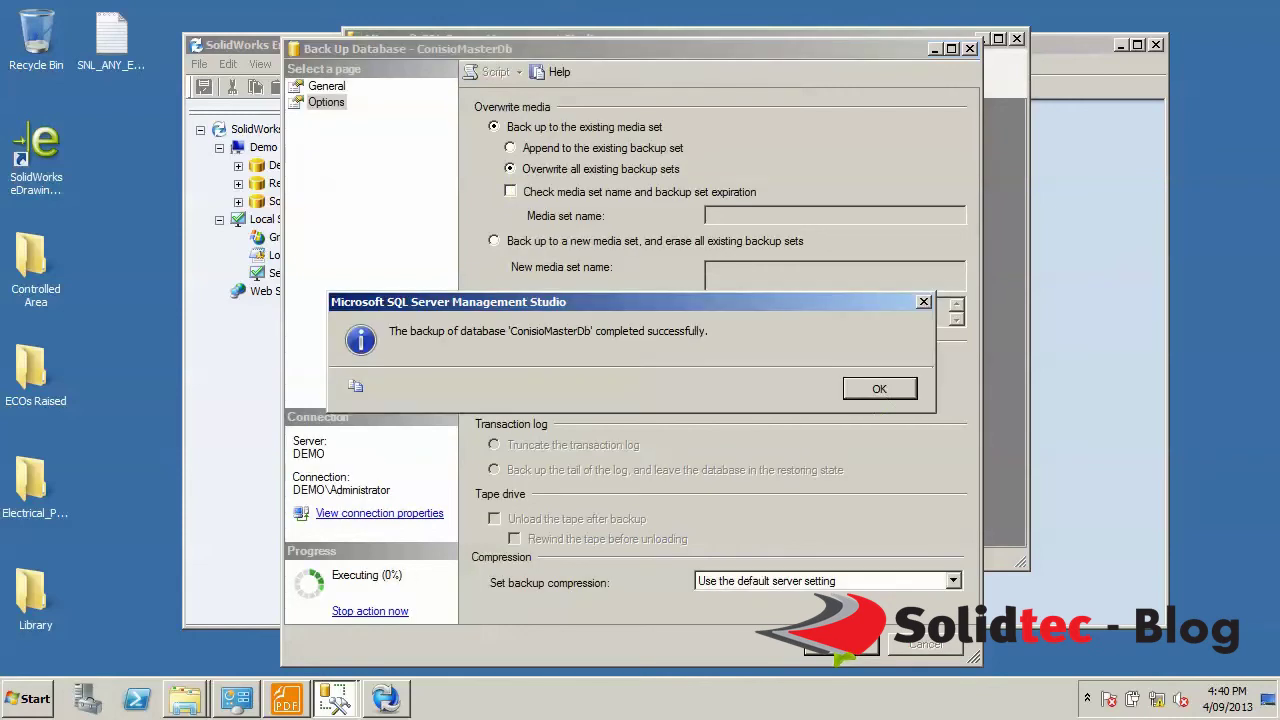
pyautogui.click(879, 390)
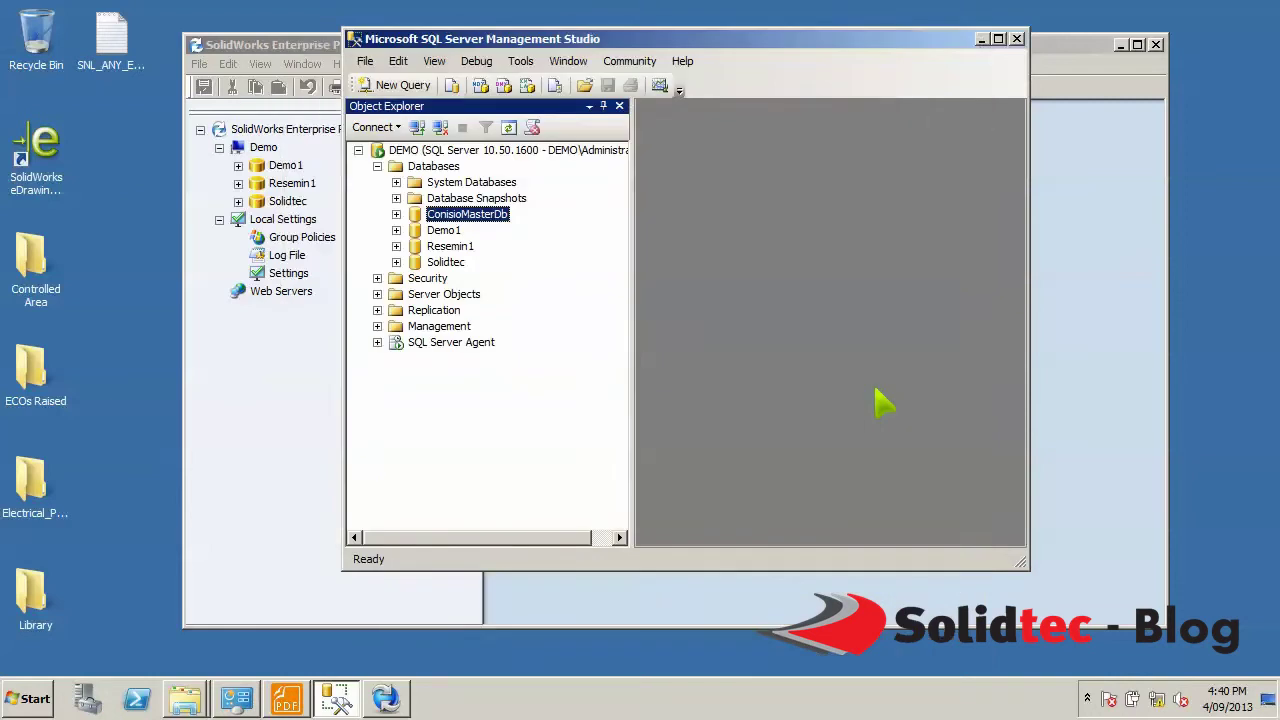
# Step: Back up Demo1 to Demo1.bak with overwrite and verification, then minimize SSMS
pyautogui.rightClick(445, 232)
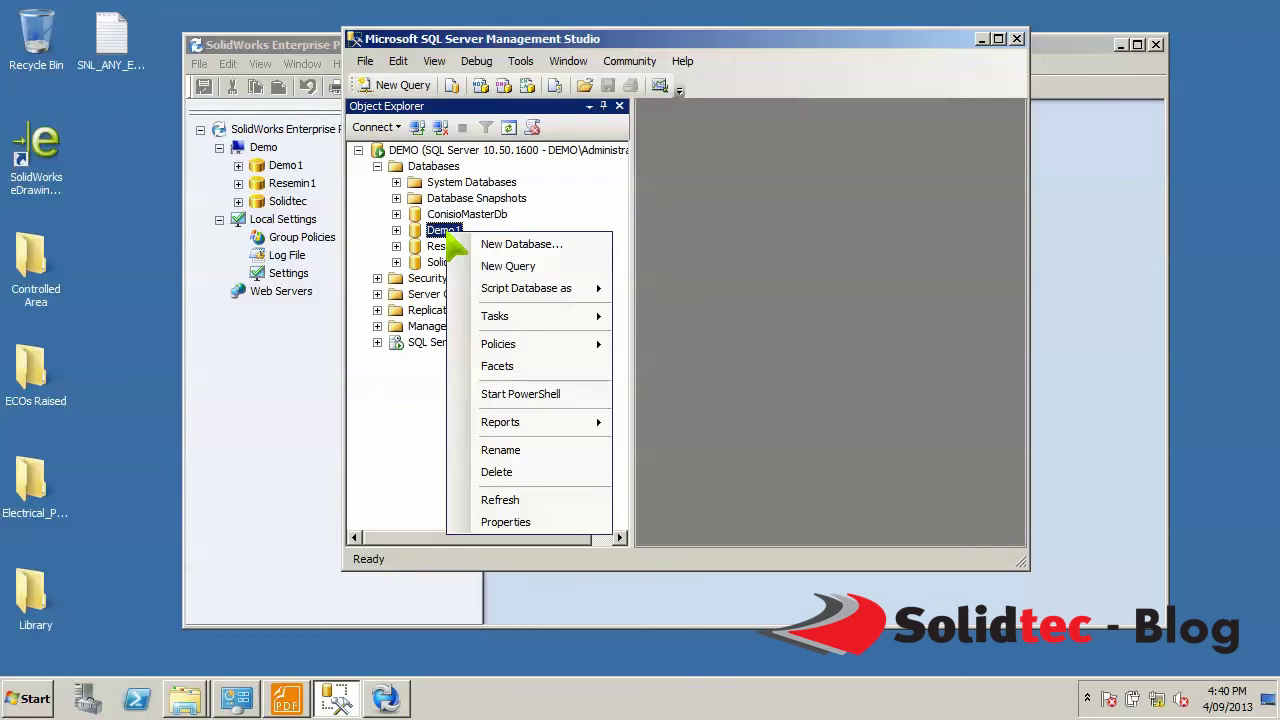
pyautogui.moveTo(525, 318)
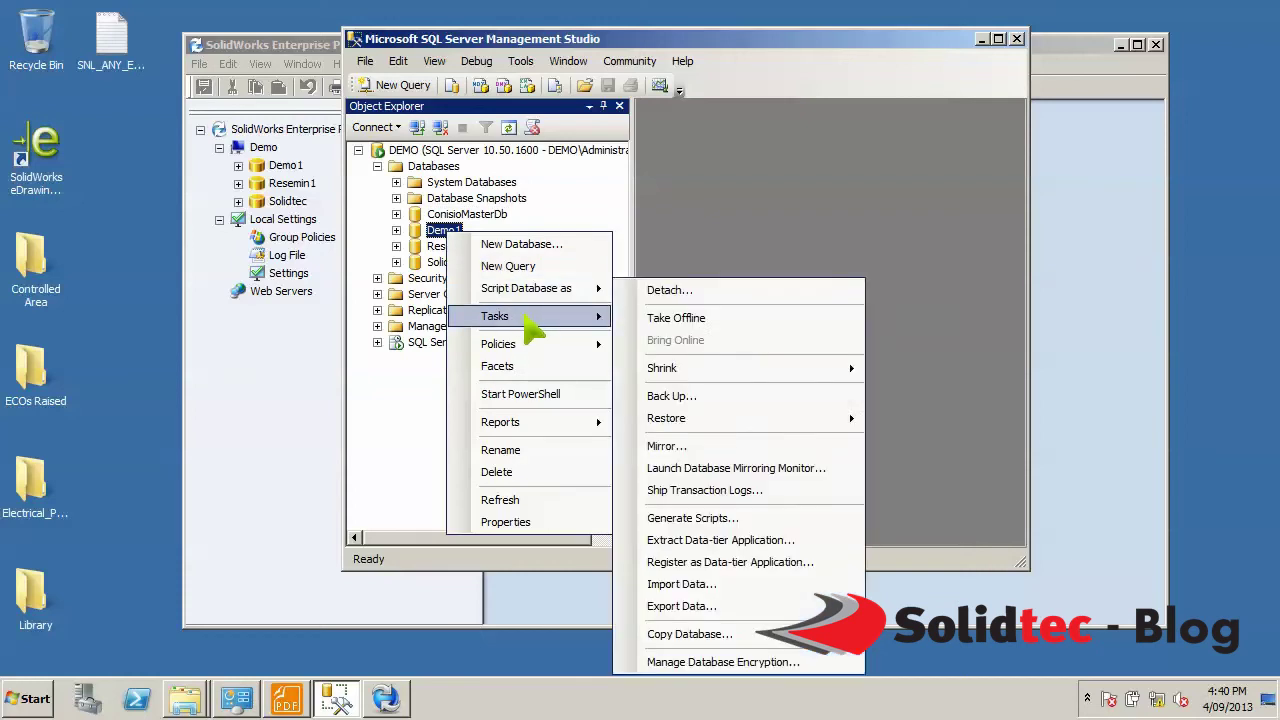
pyautogui.click(680, 391)
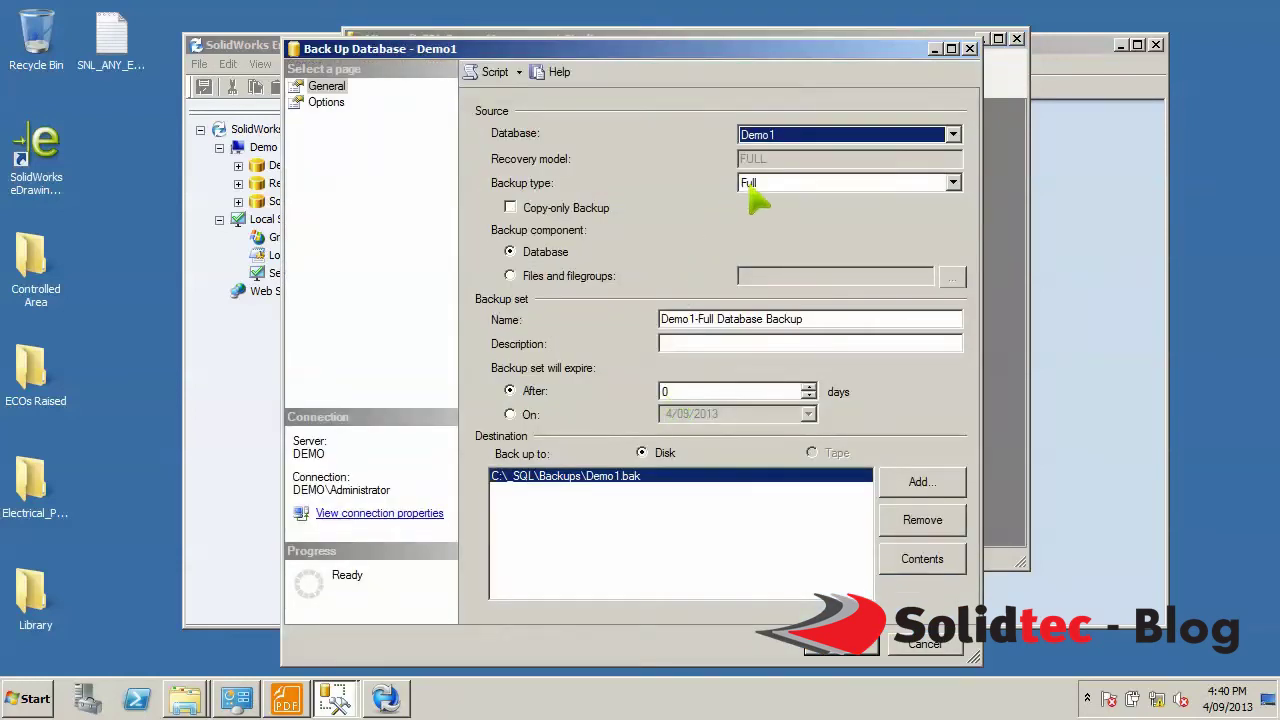
pyautogui.click(326, 102)
pyautogui.click(510, 169)
pyautogui.click(494, 362)
pyautogui.click(840, 645)
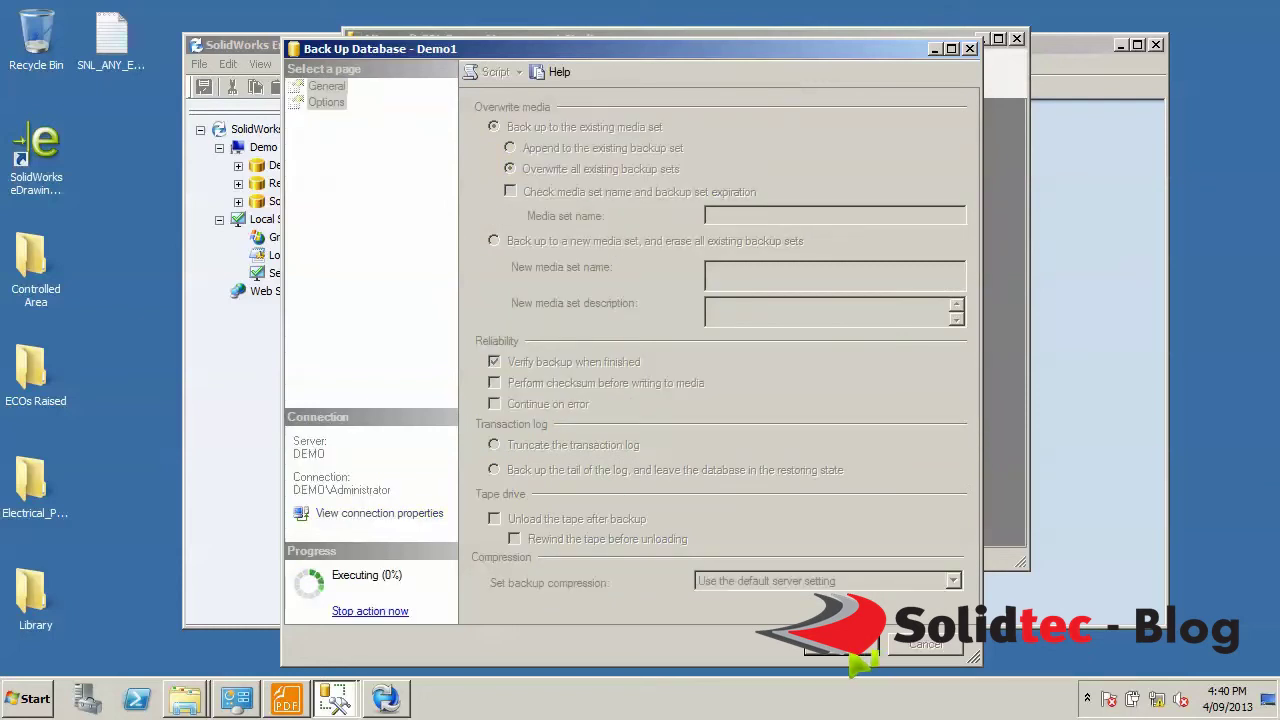
pyautogui.click(855, 390)
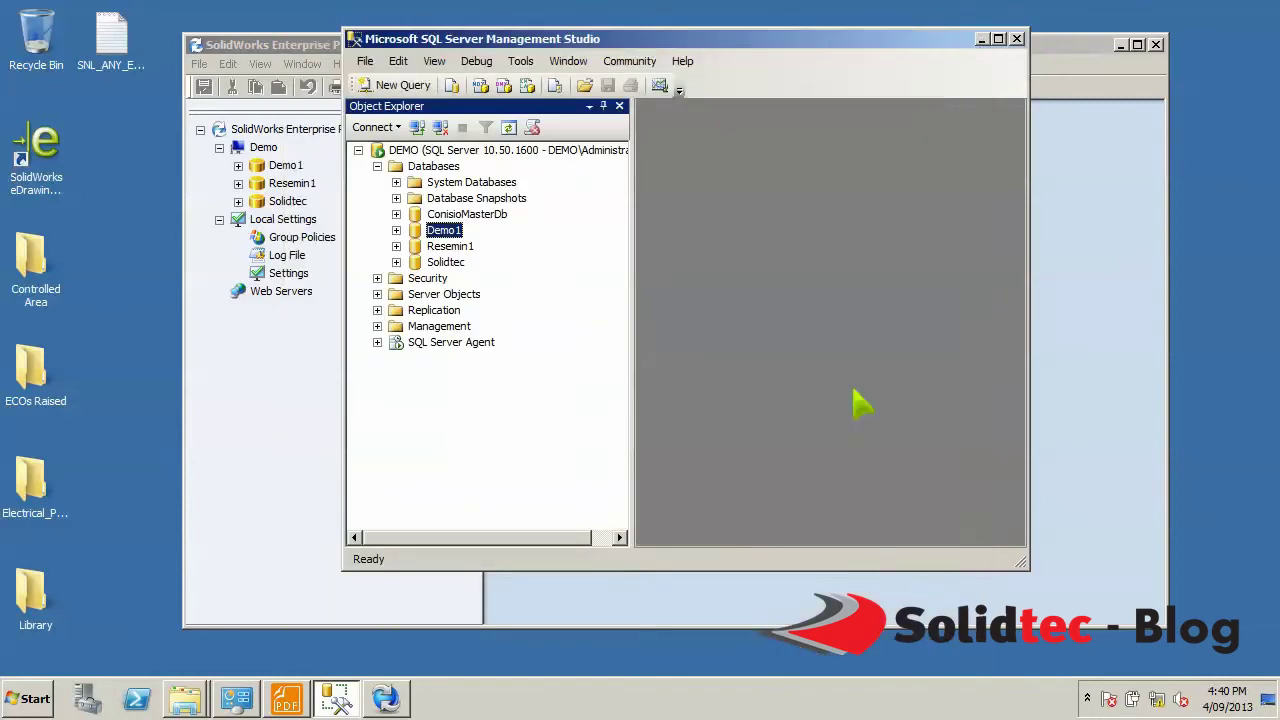
pyautogui.click(979, 39)
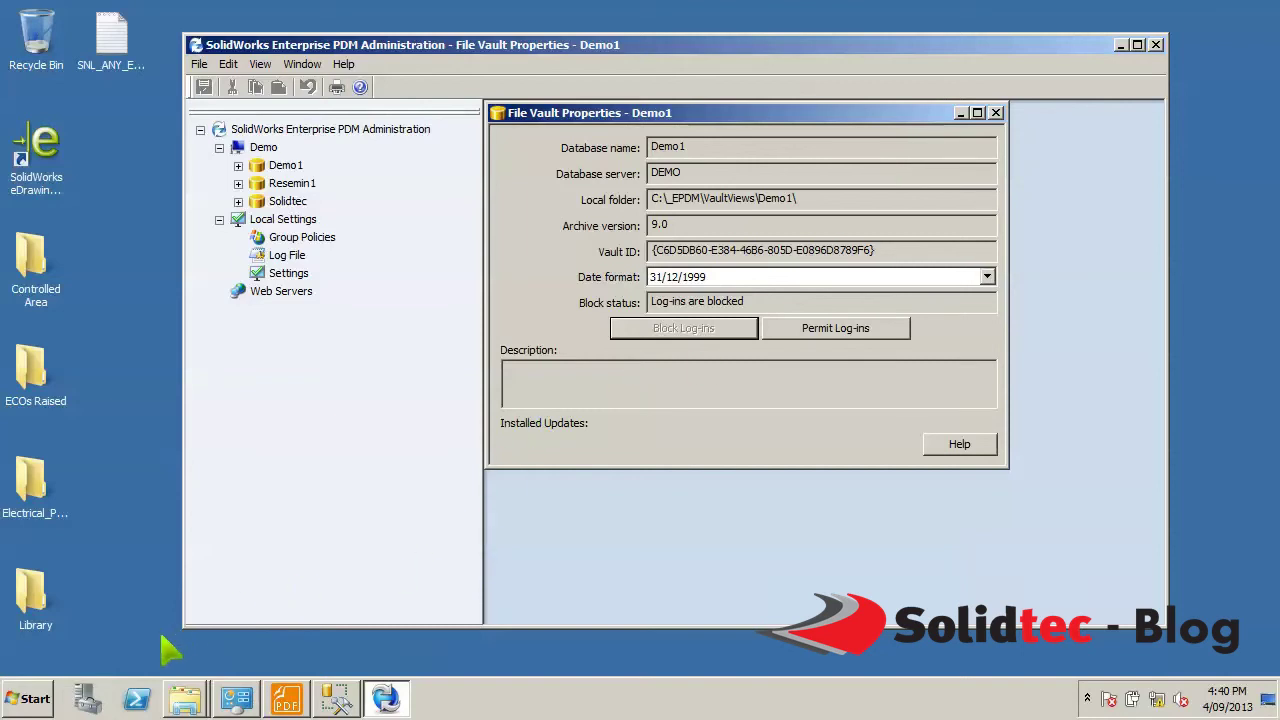
# Step: Find Archive Server Configuration under SolidWorks Enterprise PDM in All Programs and bring up its options
pyautogui.click(30, 698)
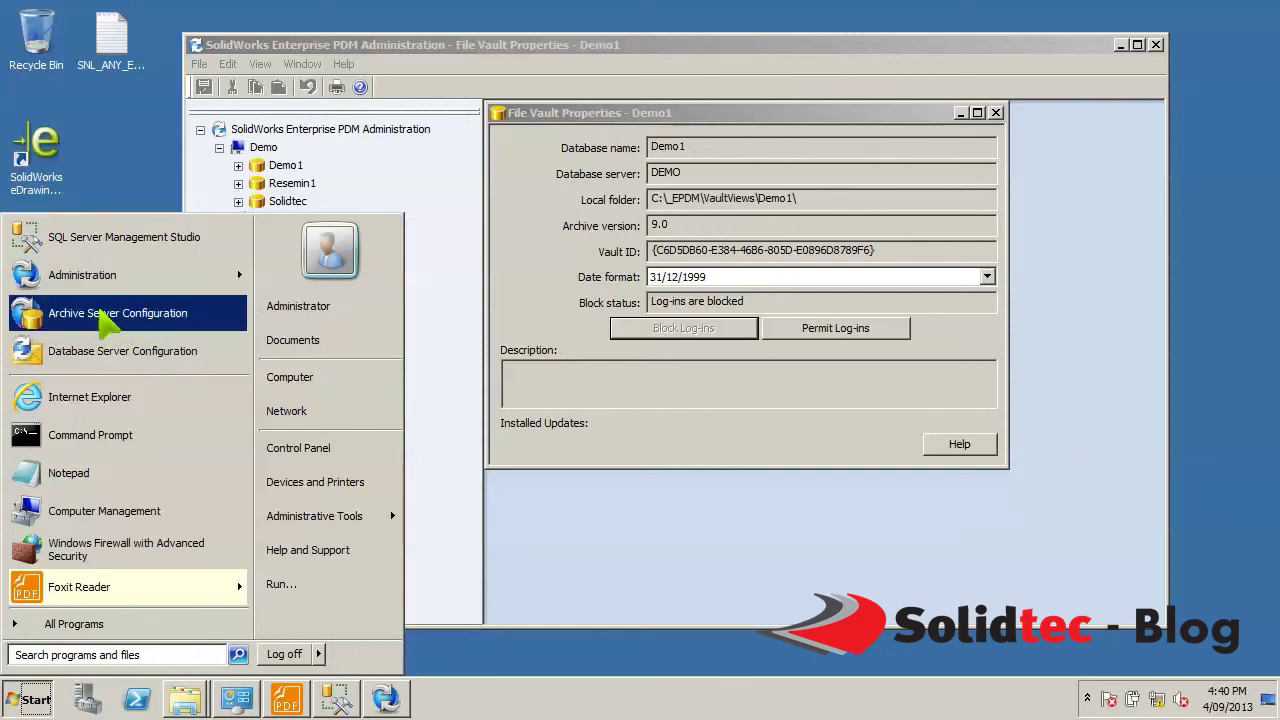
pyautogui.click(88, 630)
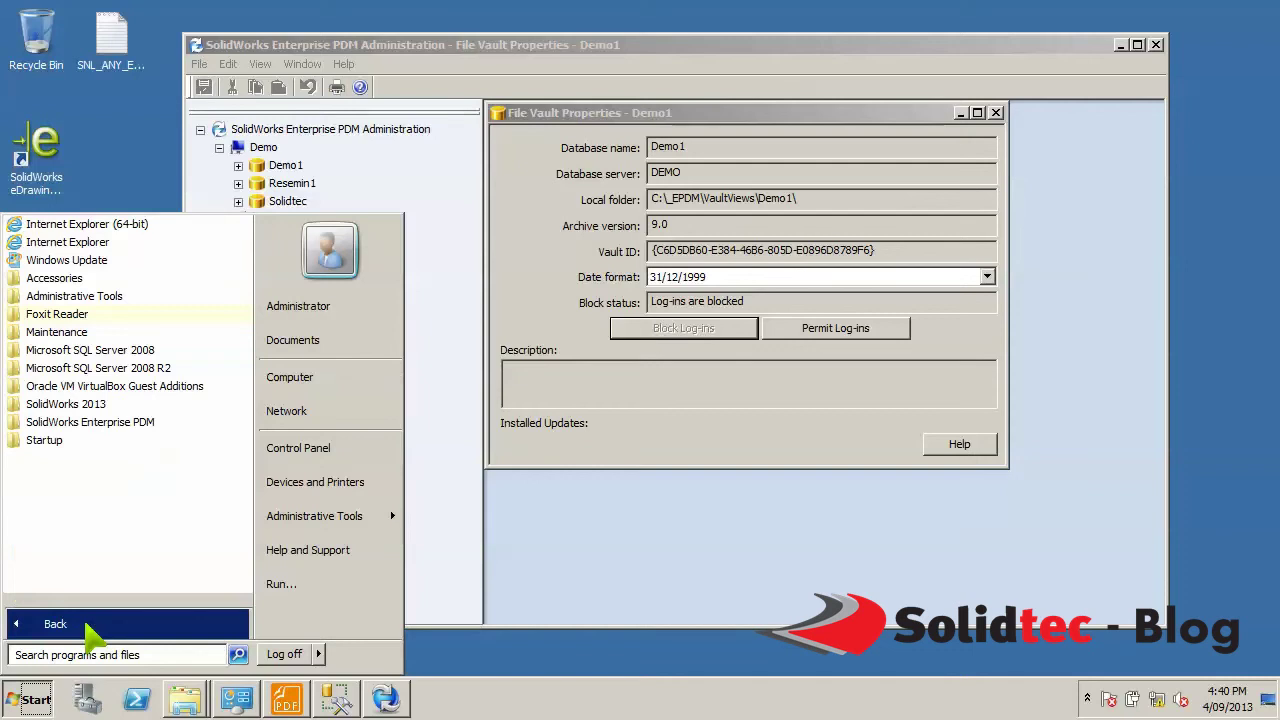
pyautogui.click(104, 424)
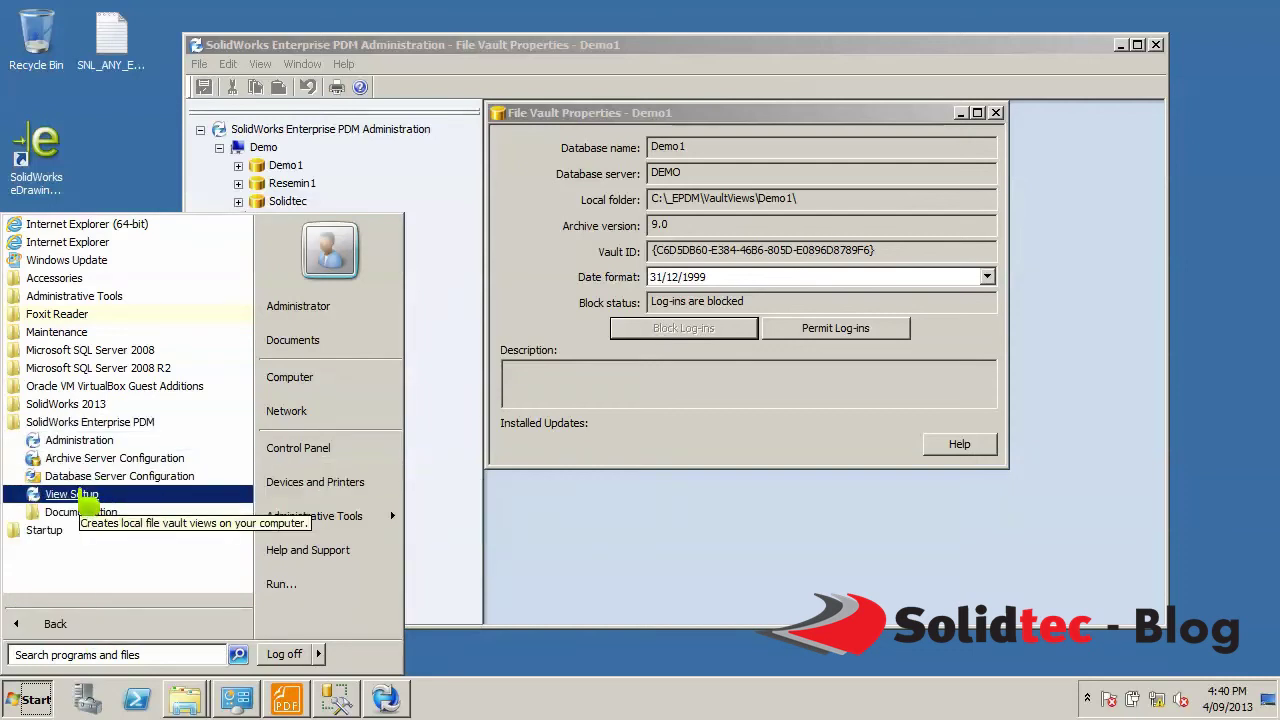
pyautogui.rightClick(103, 463)
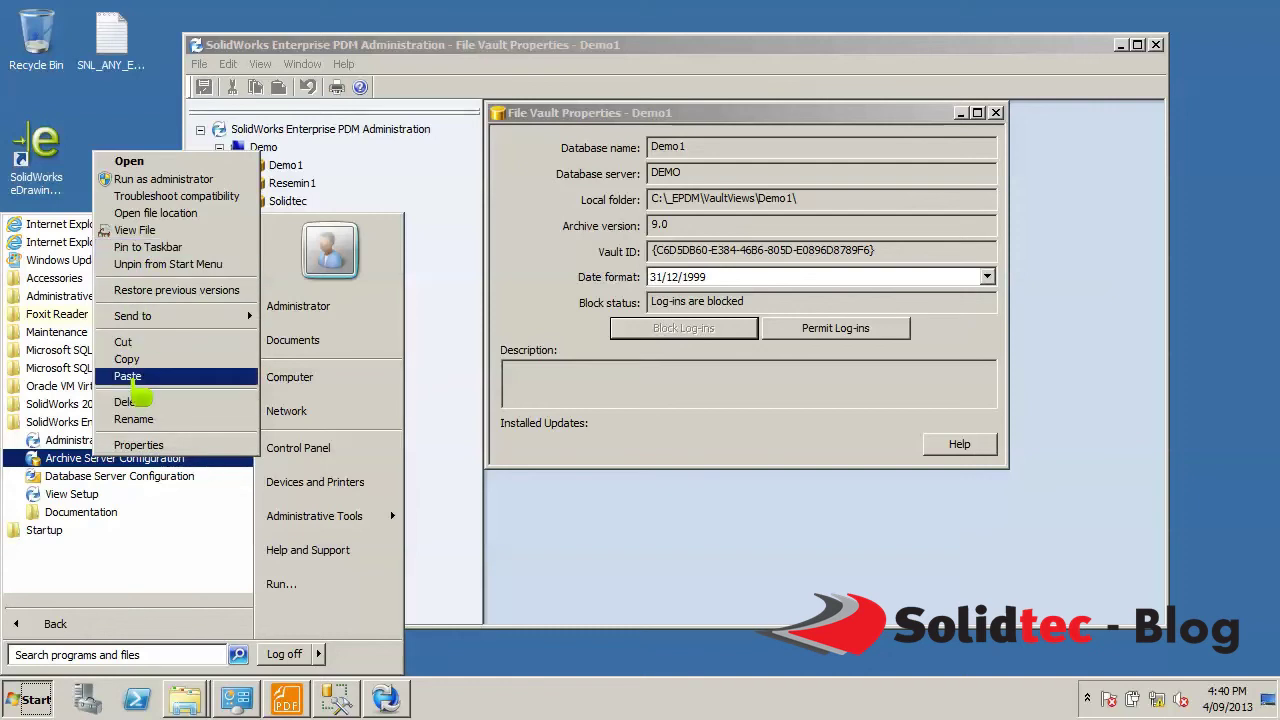
# Step: Open Archive Server backup settings and include only Demo1, excluding the Solidtec and Resemin1 vaults
pyautogui.click(105, 463)
pyautogui.click(88, 458)
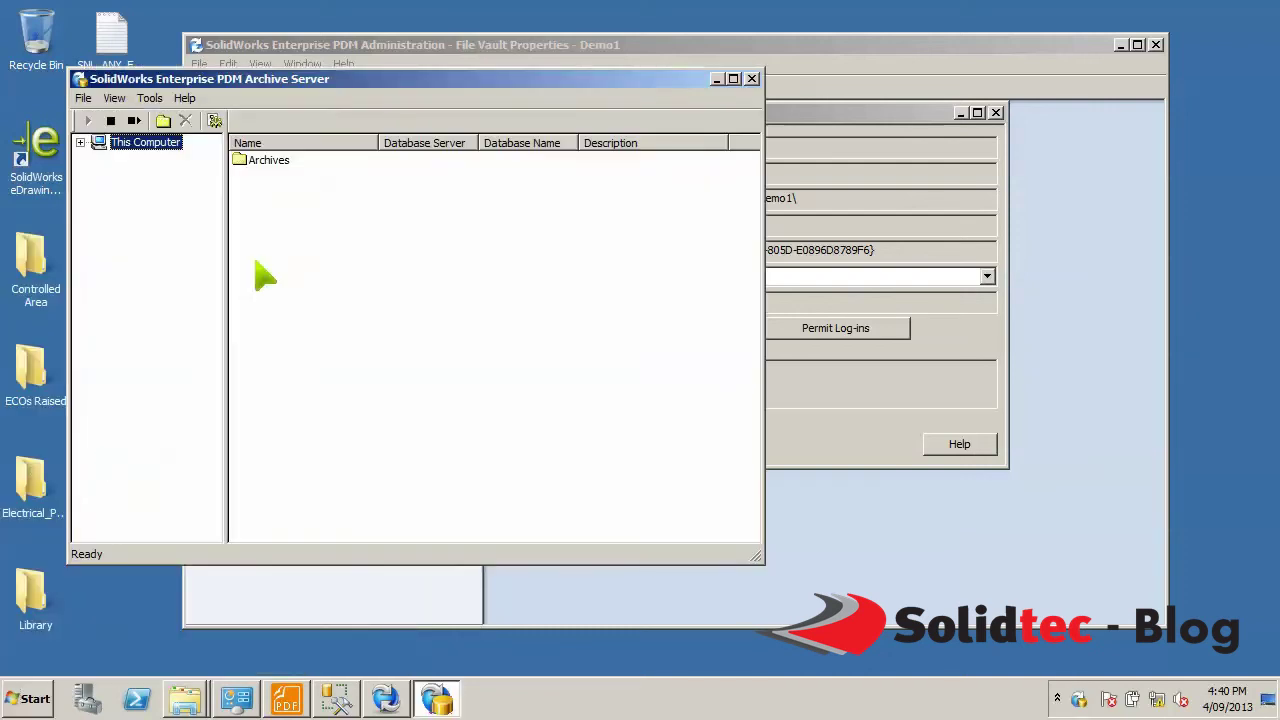
pyautogui.moveTo(352, 83); pyautogui.dragTo(507, 95)
pyautogui.click(298, 99)
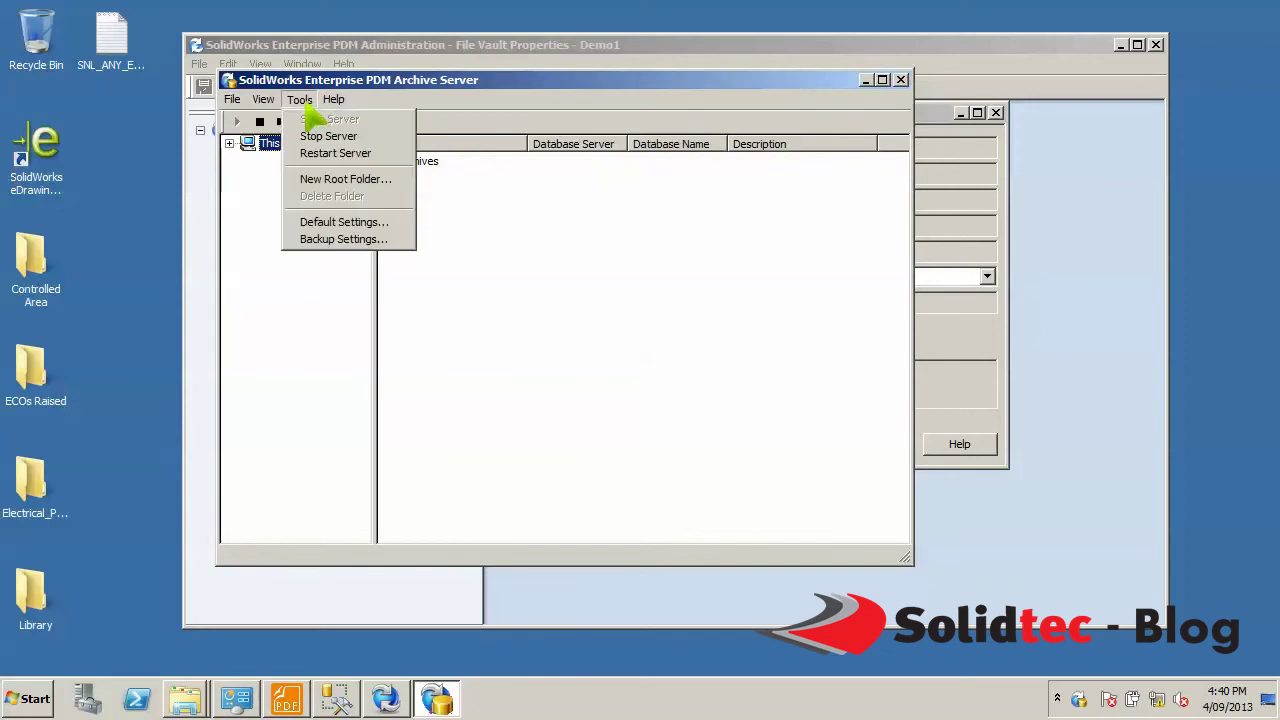
pyautogui.click(330, 242)
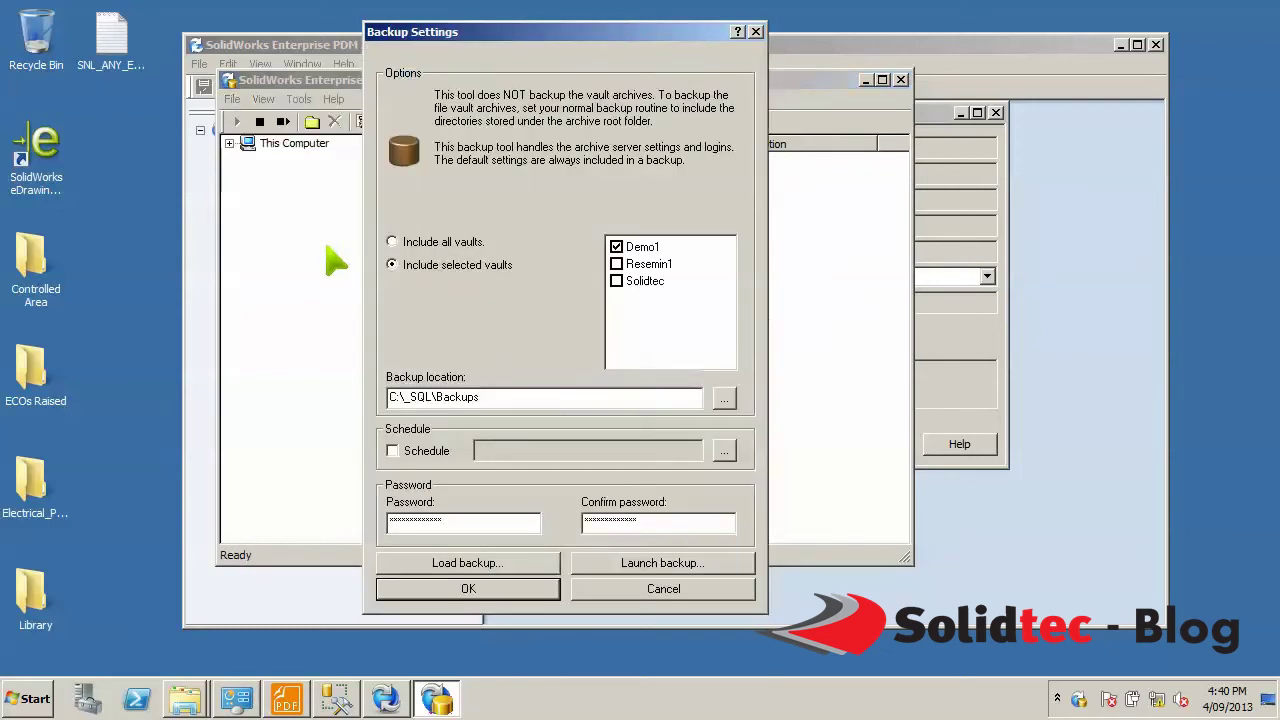
pyautogui.click(392, 242)
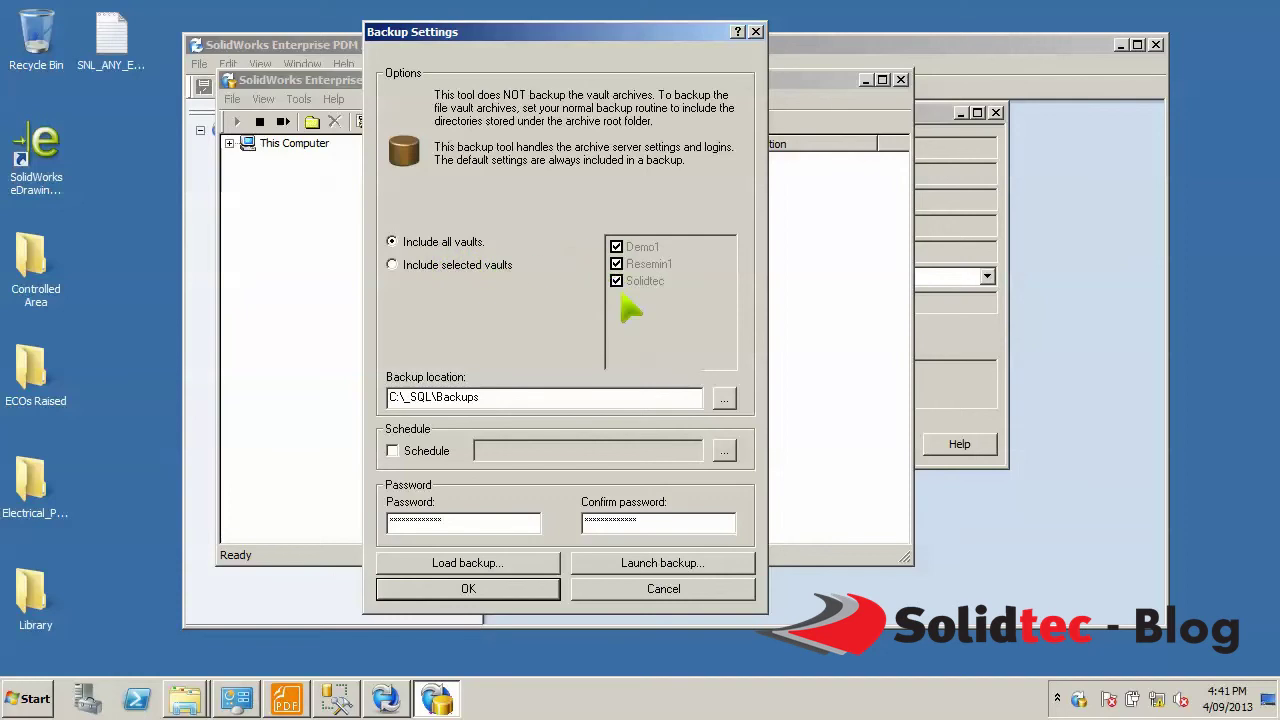
pyautogui.click(392, 266)
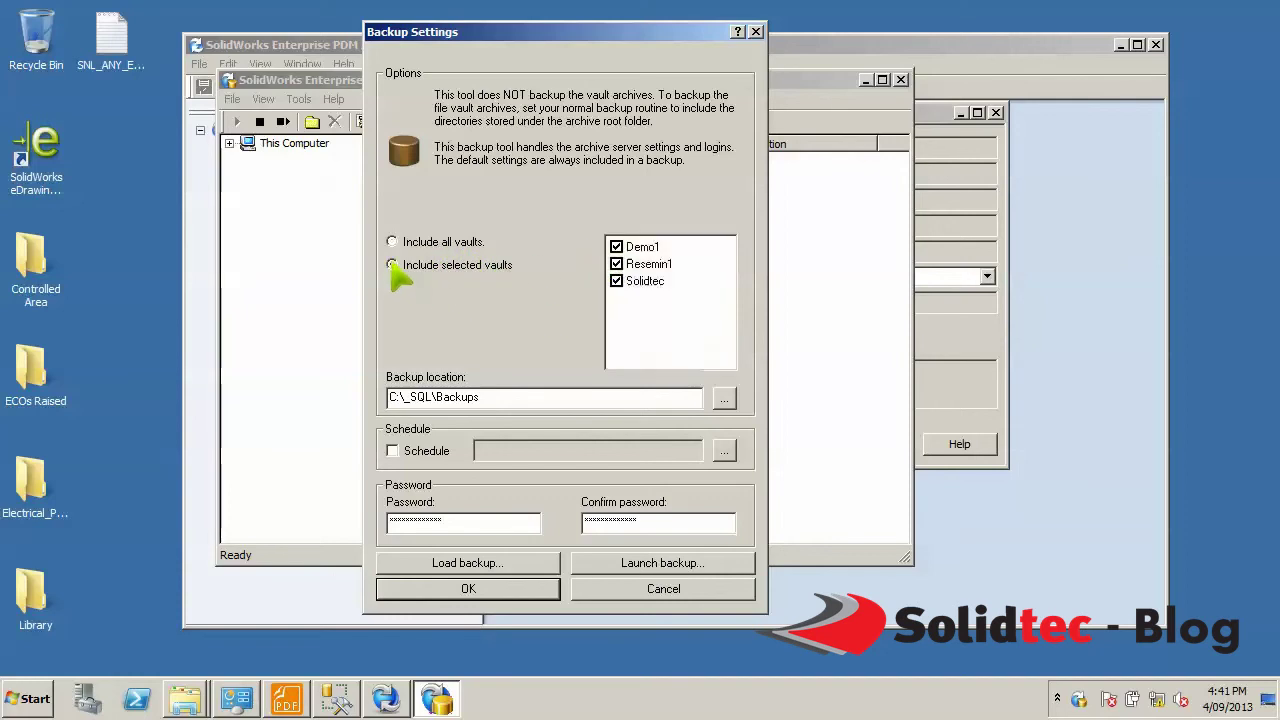
pyautogui.click(616, 281)
pyautogui.click(616, 264)
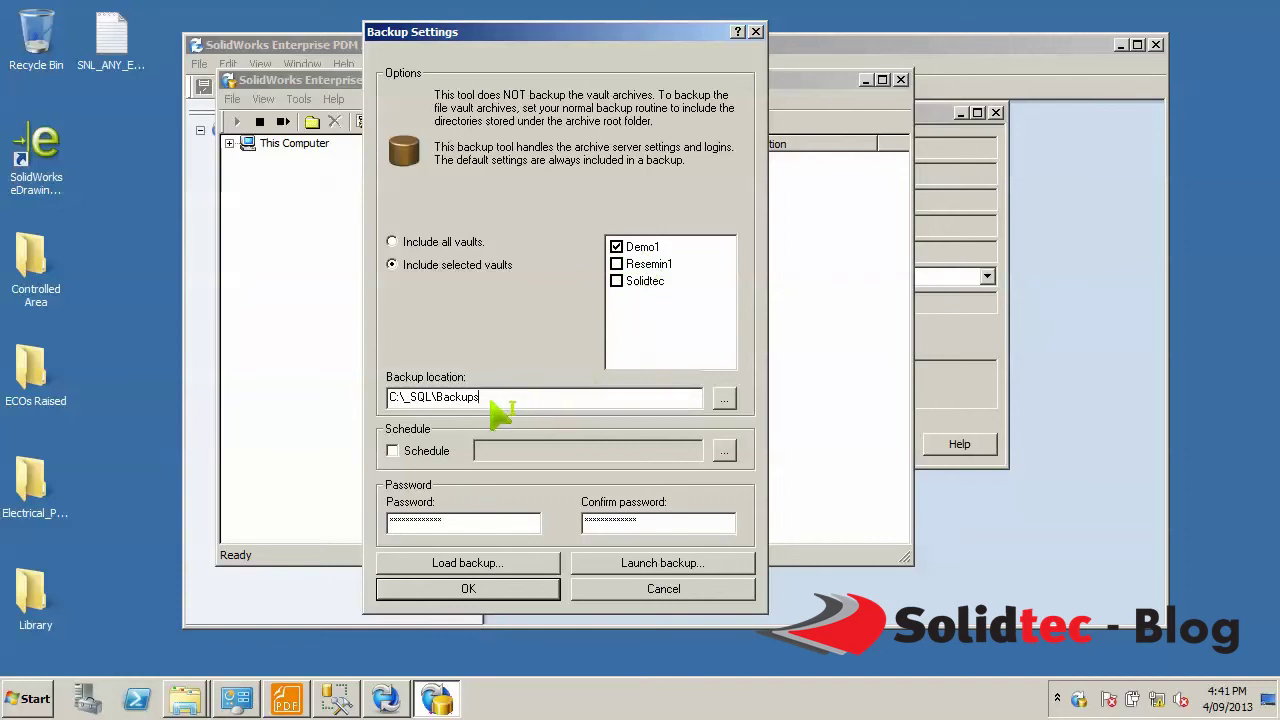
# Step: Clear both password fields and back up the settings to C:\_SQL\Backups without a password
pyautogui.moveTo(470, 400); pyautogui.dragTo(386, 410)
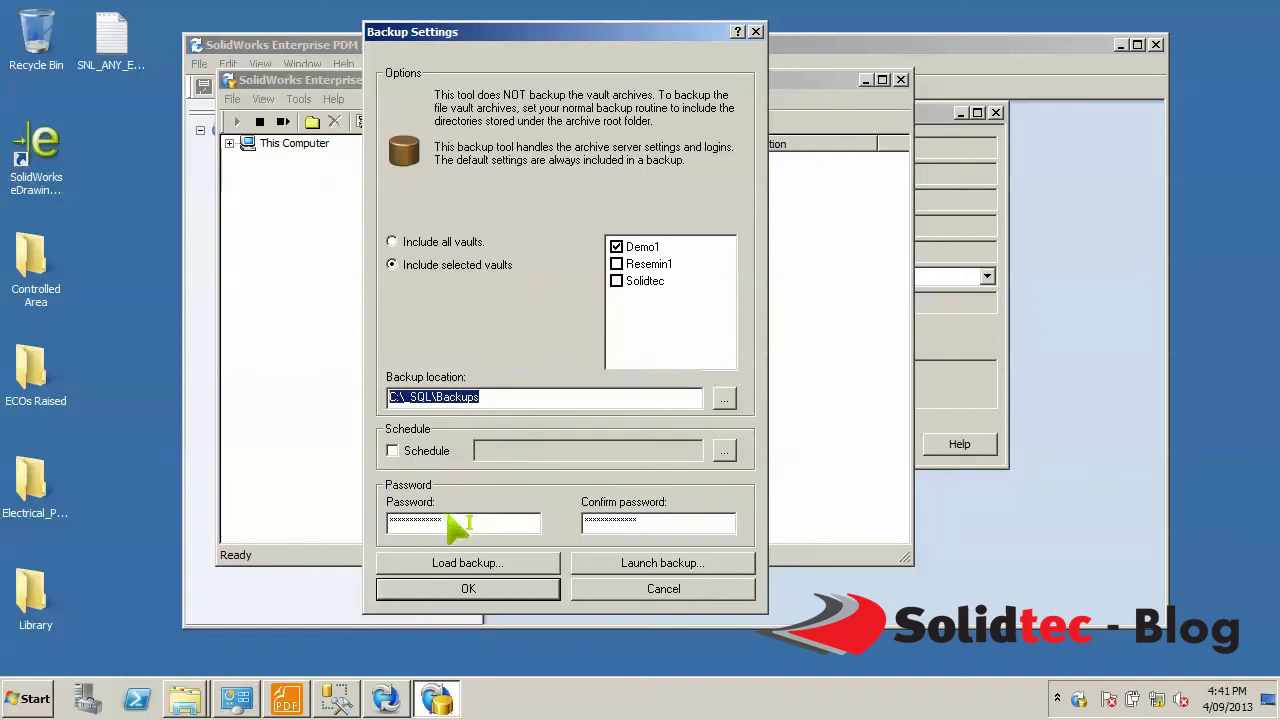
pyautogui.moveTo(470, 522); pyautogui.dragTo(388, 520)
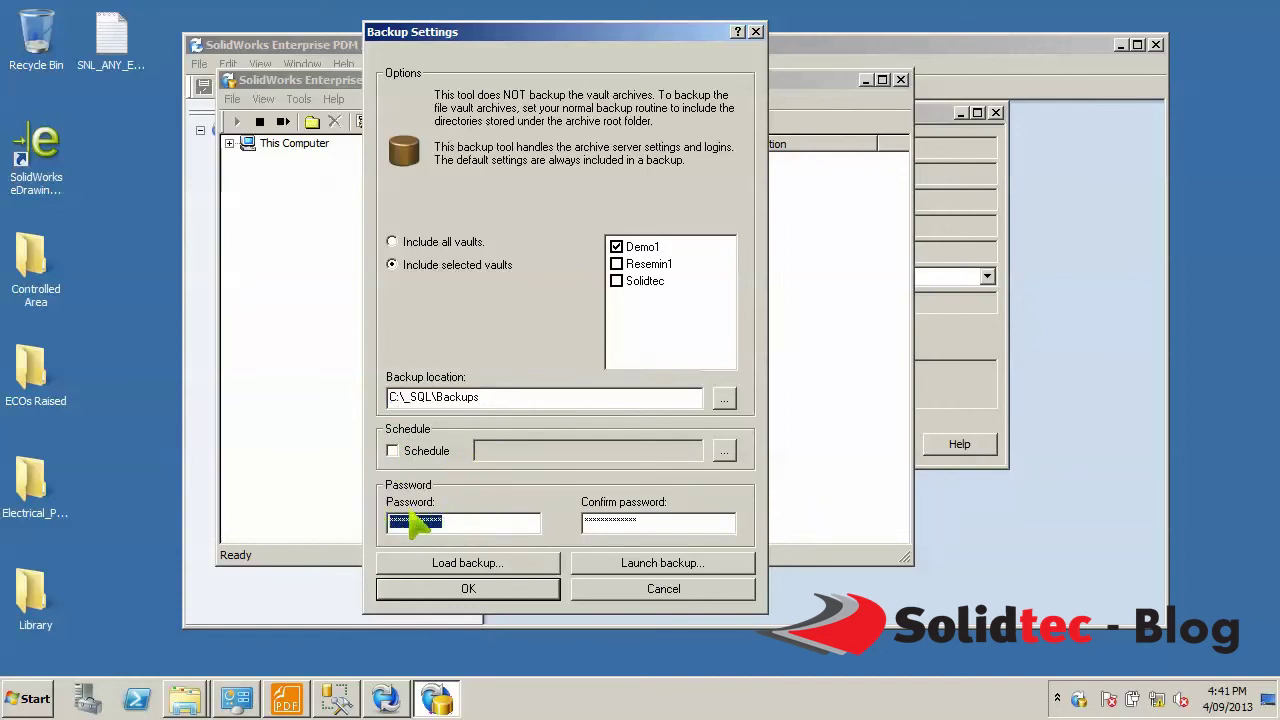
pyautogui.press('BackSpace')
pyautogui.moveTo(622, 526); pyautogui.dragTo(586, 522)
pyautogui.press('BackSpace')
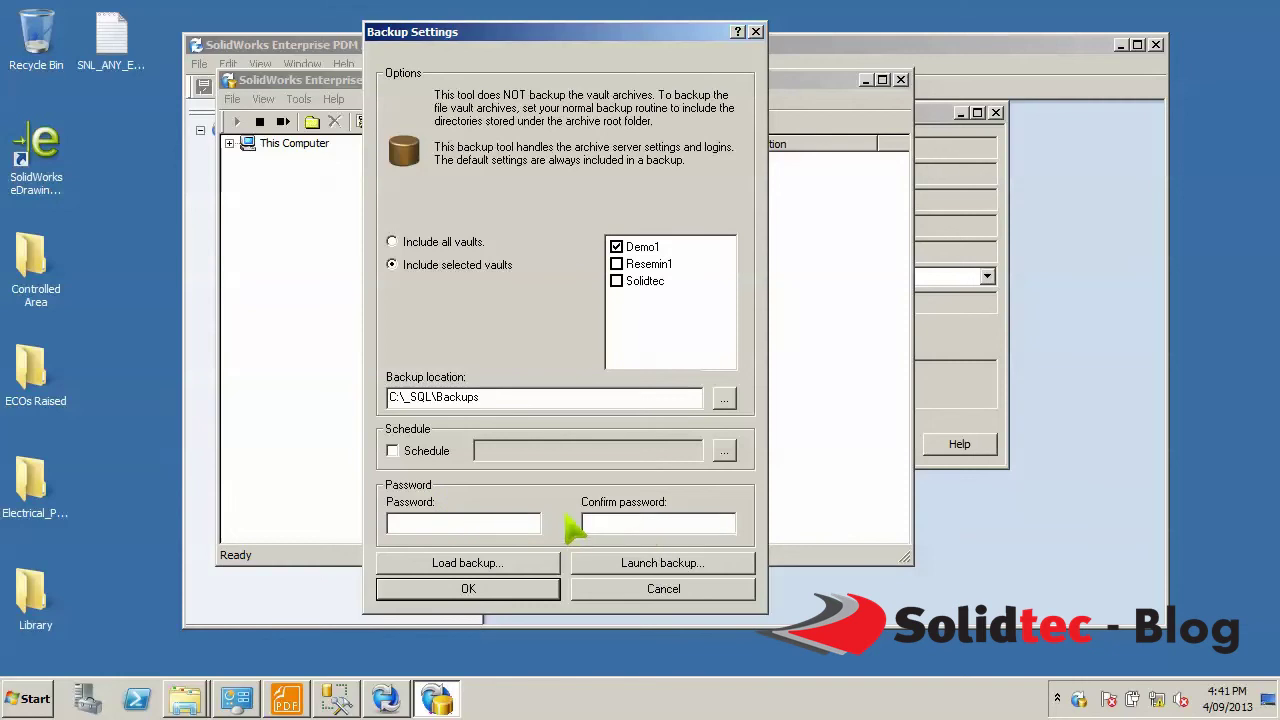
pyautogui.click(634, 563)
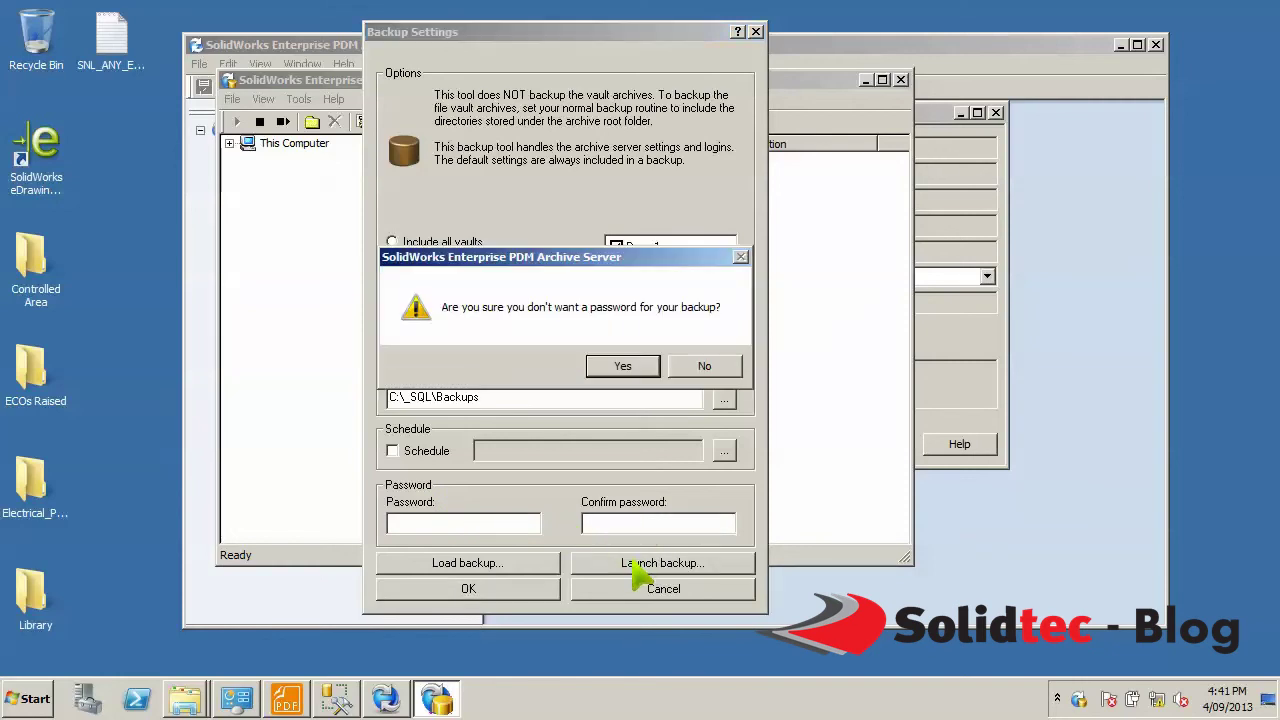
pyautogui.click(640, 368)
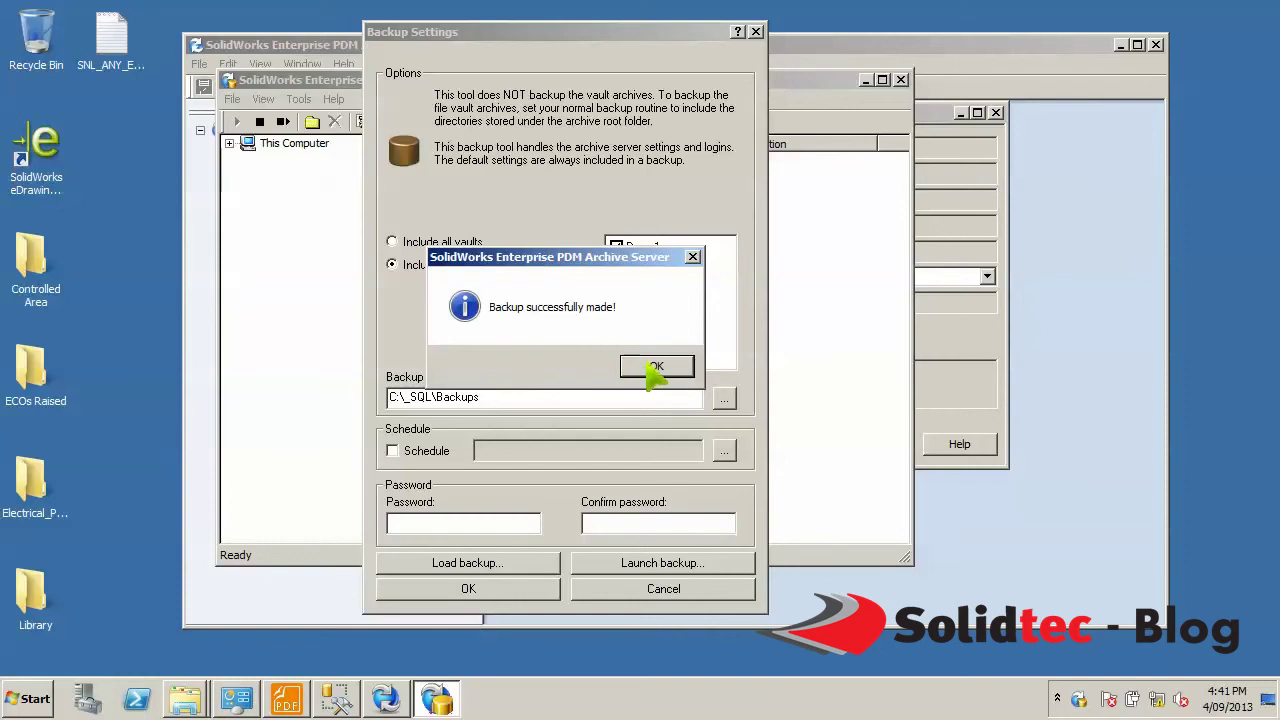
pyautogui.click(660, 367)
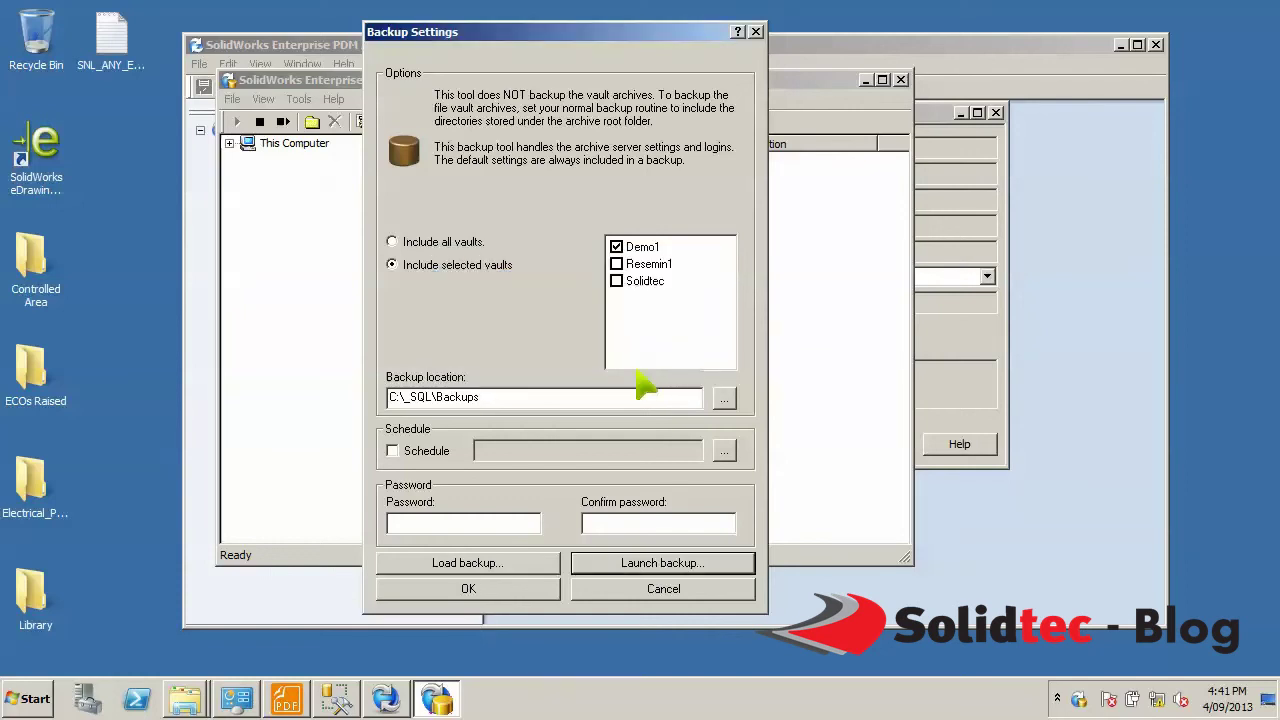
# Step: Close Backup Settings and open C:\_SQL\Backups to check Backup.dat beside the .bak files
pyautogui.click(623, 590)
pyautogui.moveTo(186, 698)
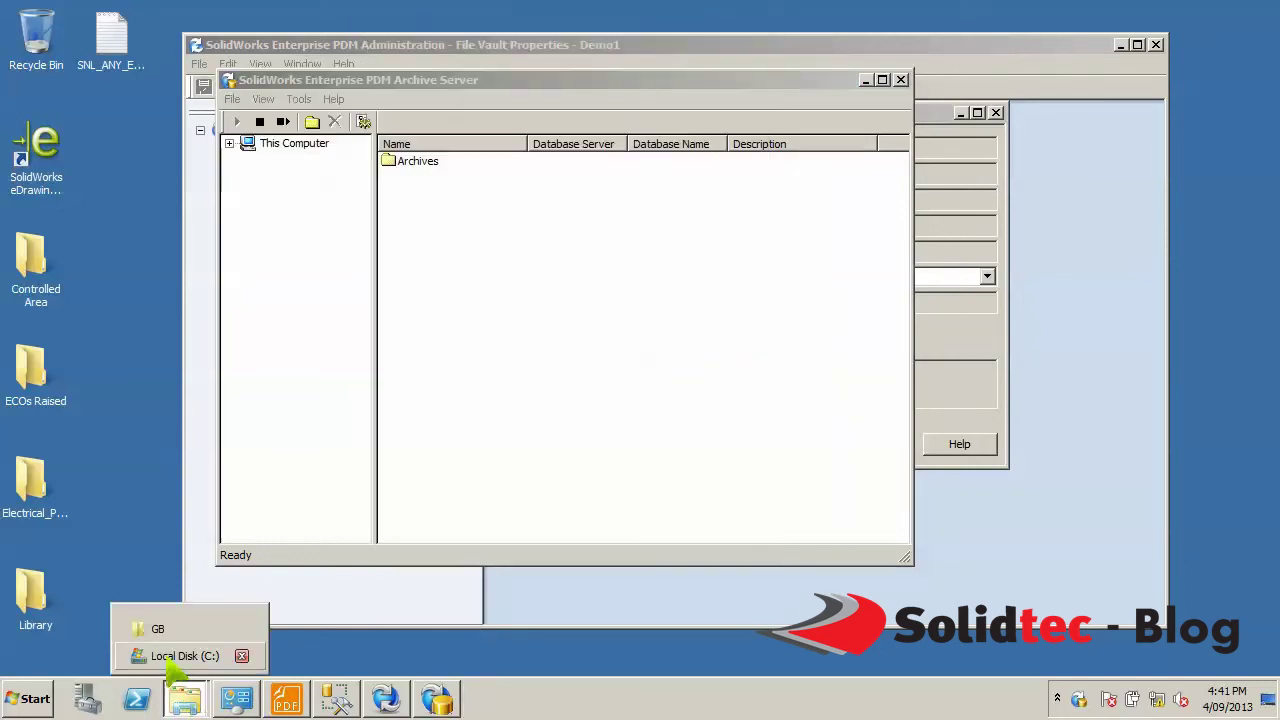
pyautogui.click(185, 656)
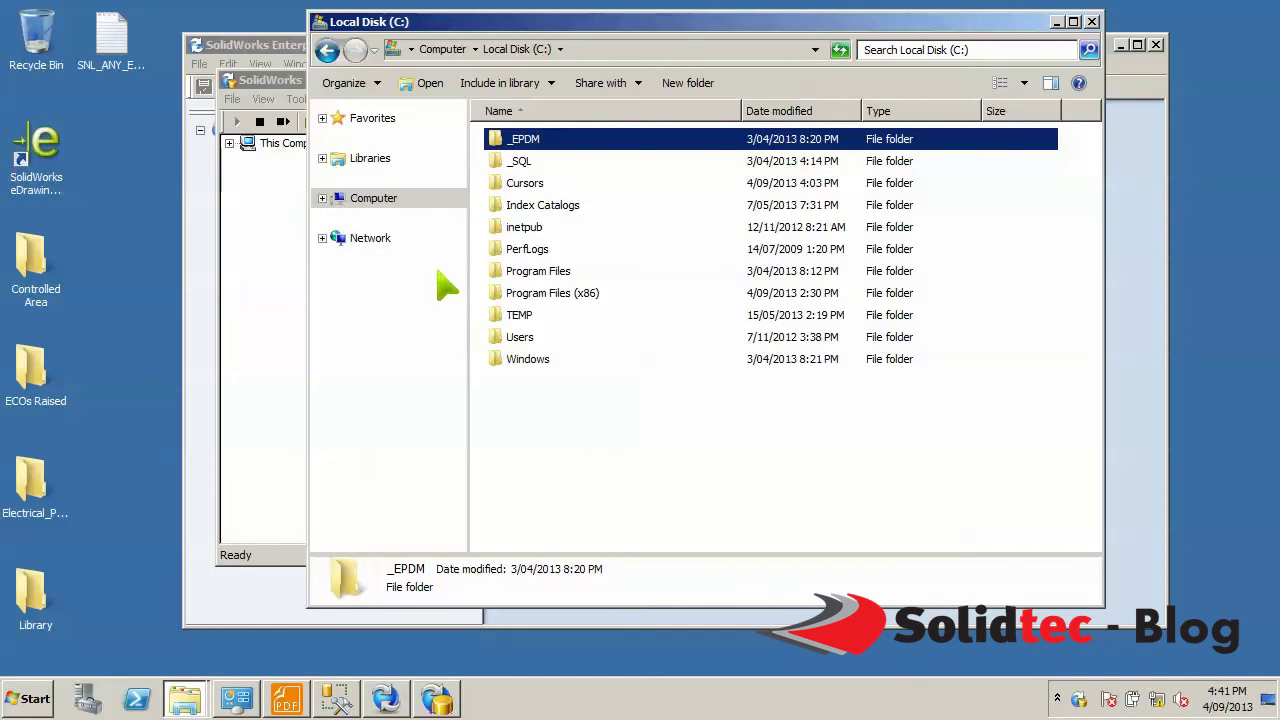
pyautogui.doubleClick(505, 161)
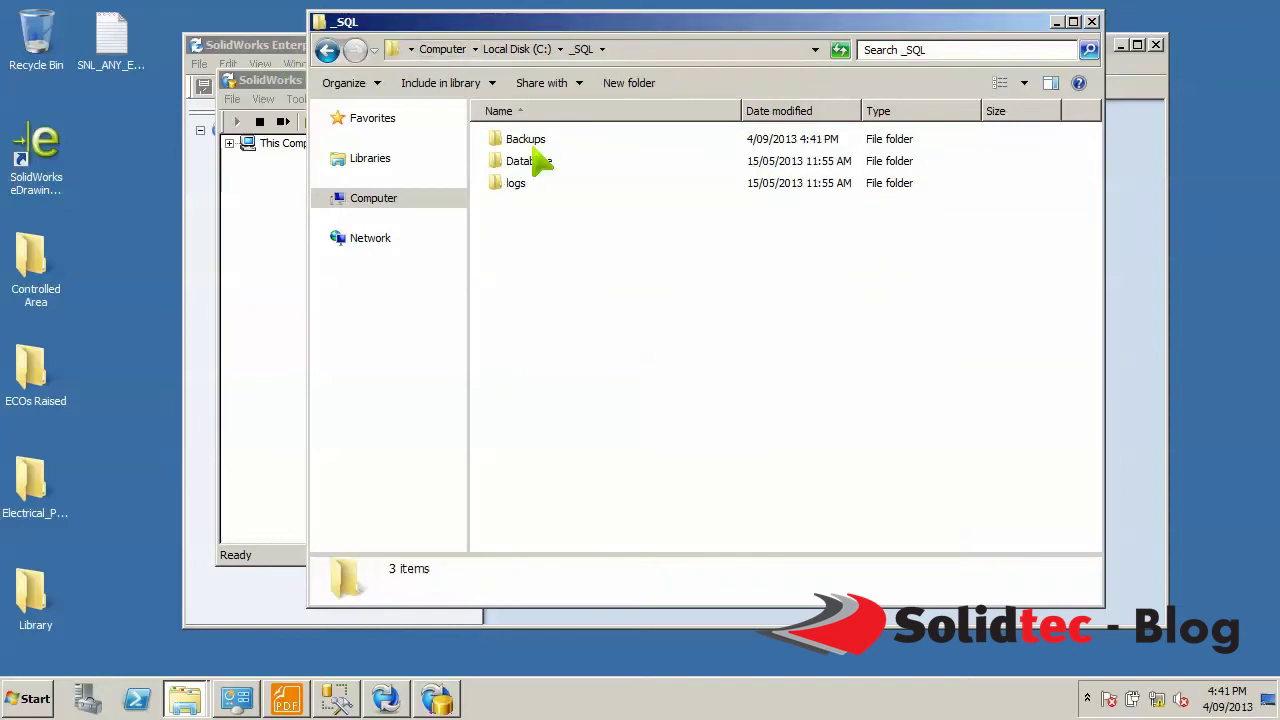
pyautogui.doubleClick(522, 142)
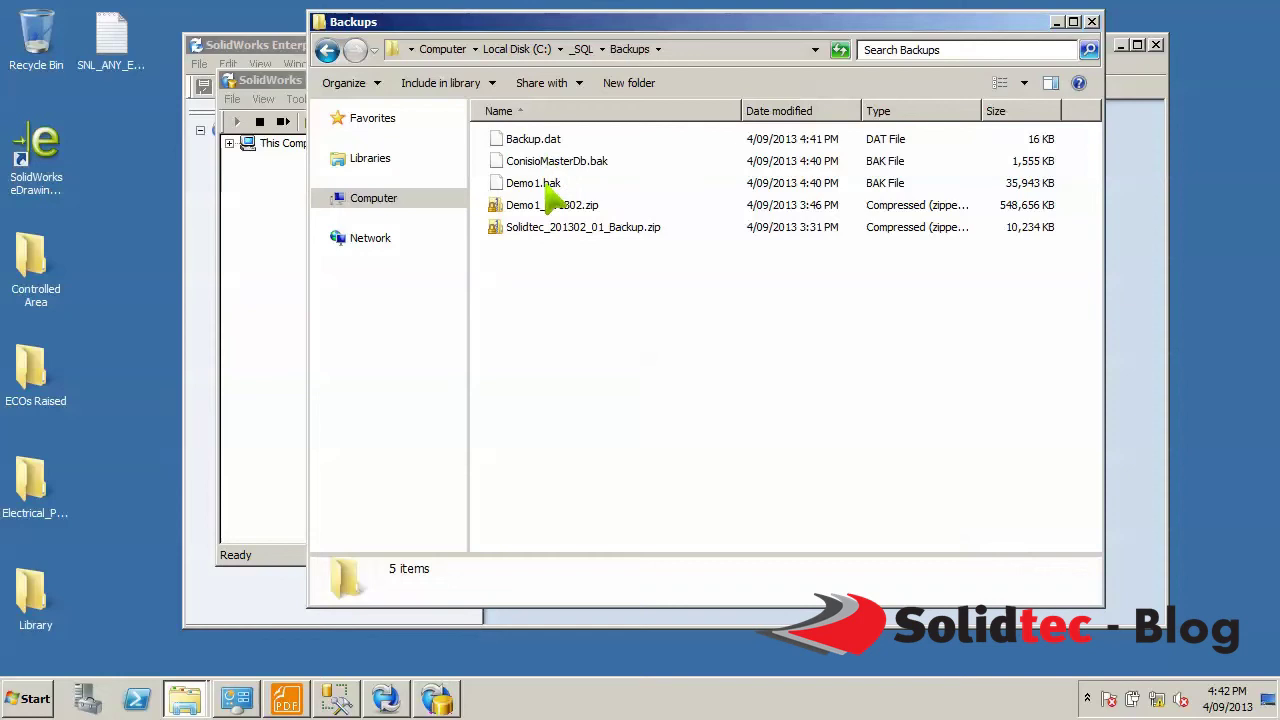
# Step: Check Demo1's archive properties for its Location 1 path C:\_EPDM\Data\Demo1, then cancel
pyautogui.click(1057, 22)
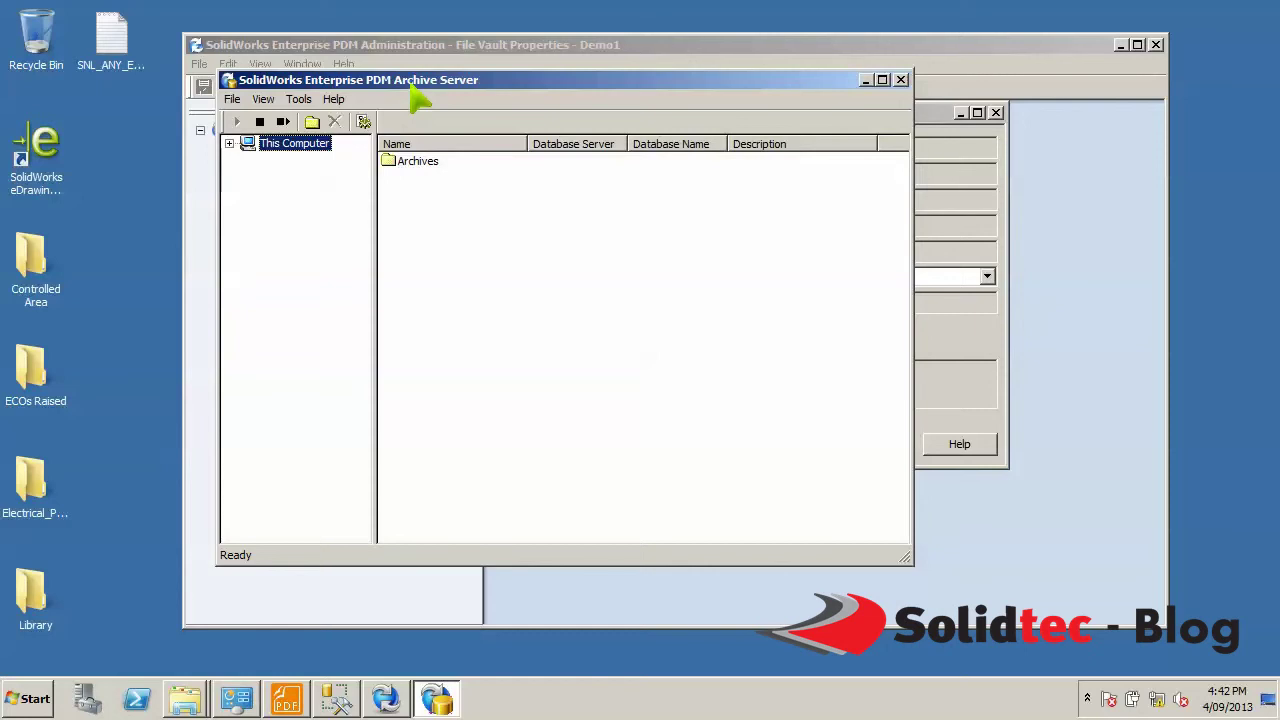
pyautogui.moveTo(413, 88); pyautogui.dragTo(501, 83)
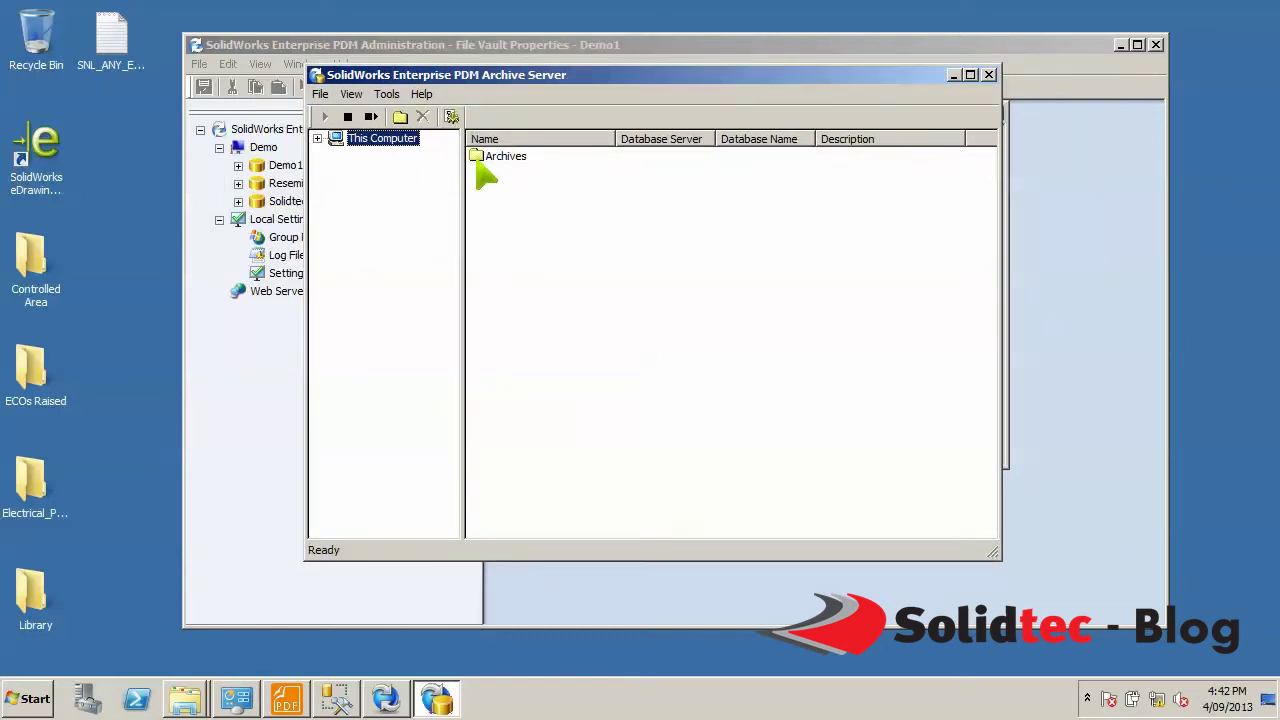
pyautogui.doubleClick(480, 160)
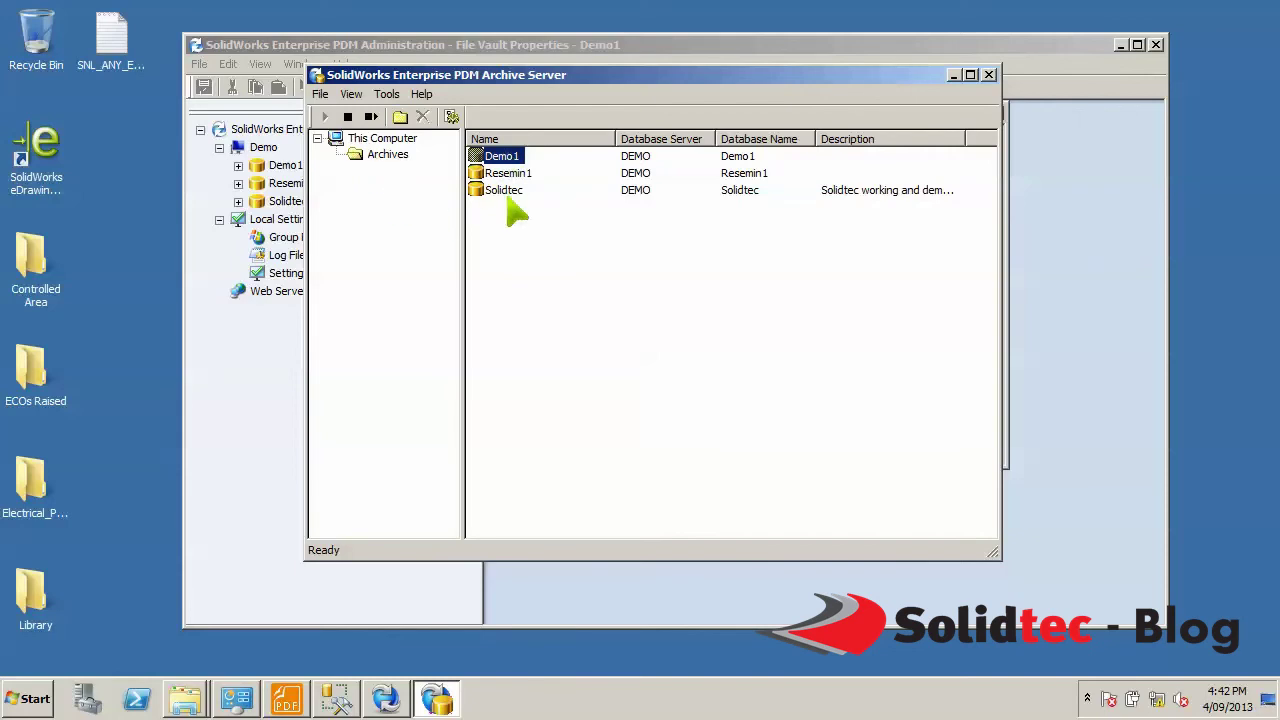
pyautogui.rightClick(504, 157)
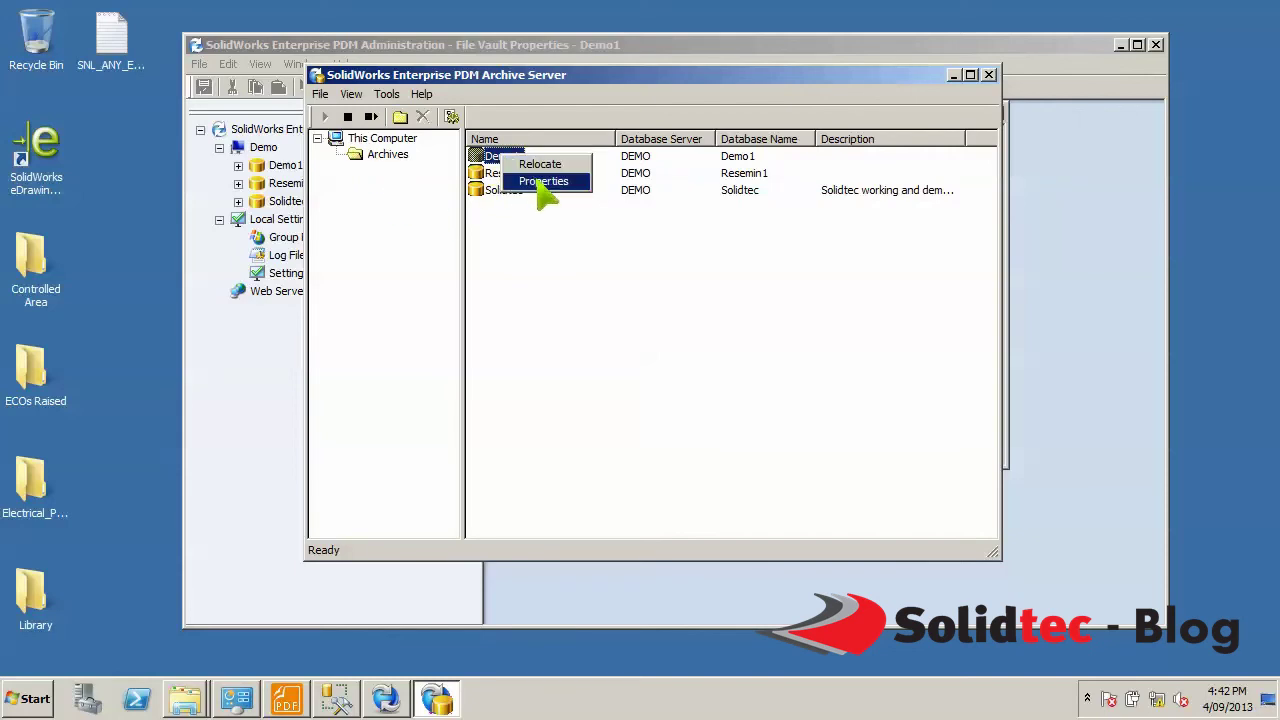
pyautogui.click(540, 183)
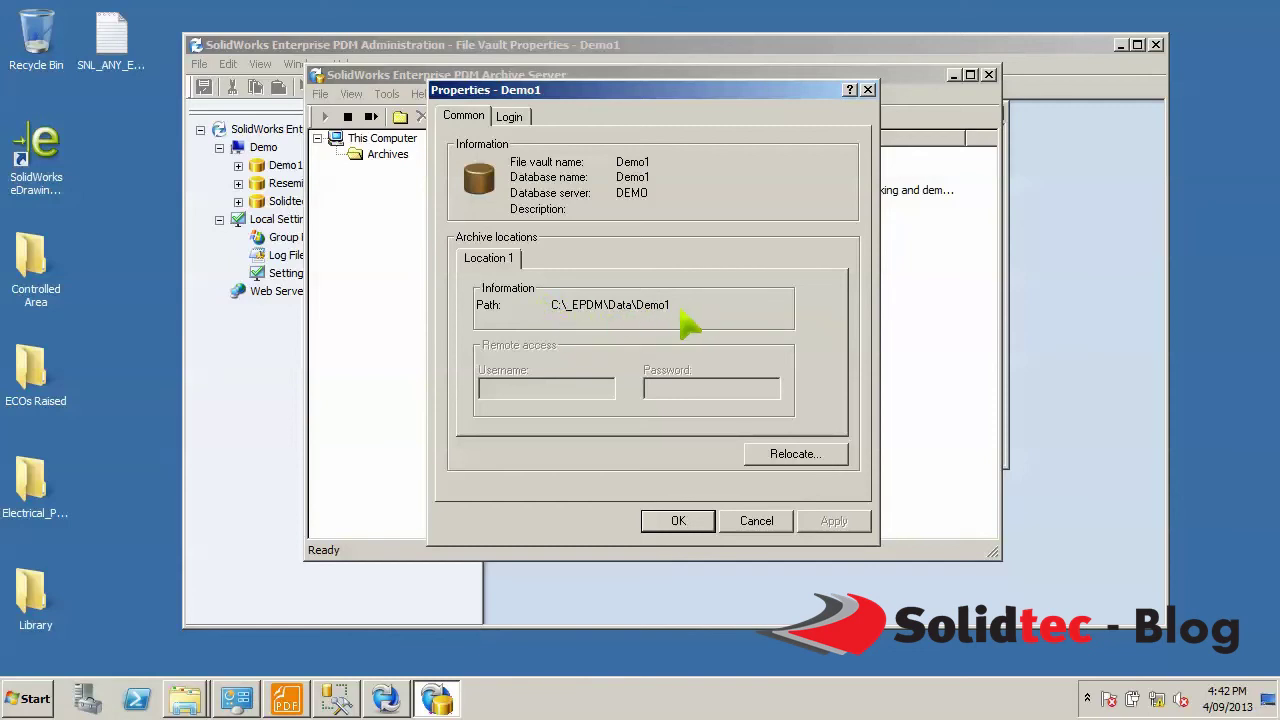
pyautogui.click(764, 524)
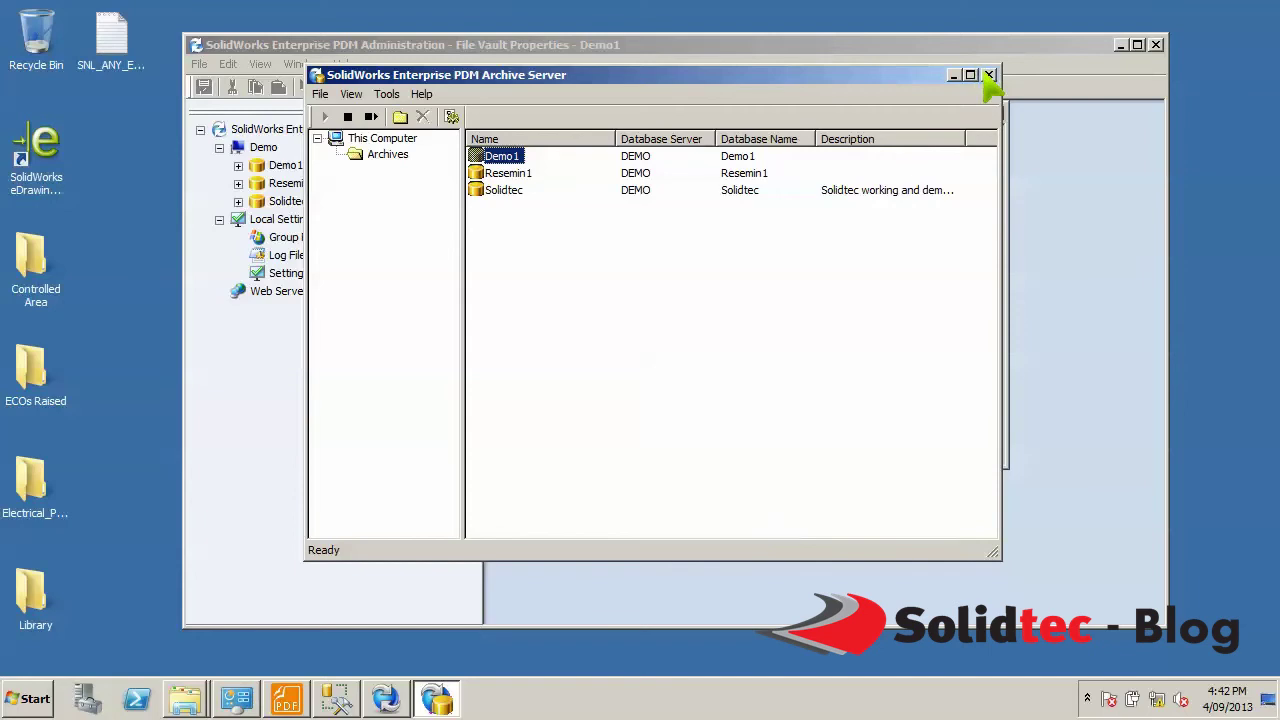
# Step: Close Archive Server and browse to C:\_EPDM\Data, looking inside Demo1 before returning
pyautogui.click(988, 76)
pyautogui.moveTo(186, 704)
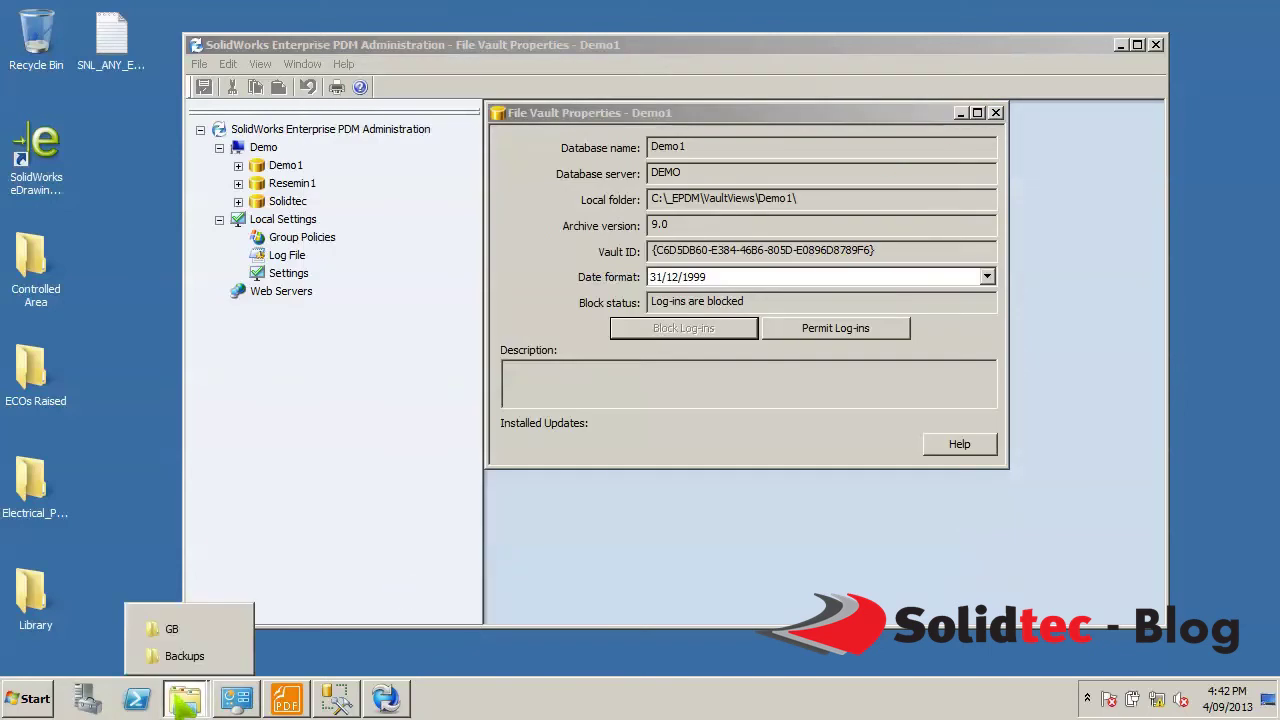
pyautogui.click(182, 656)
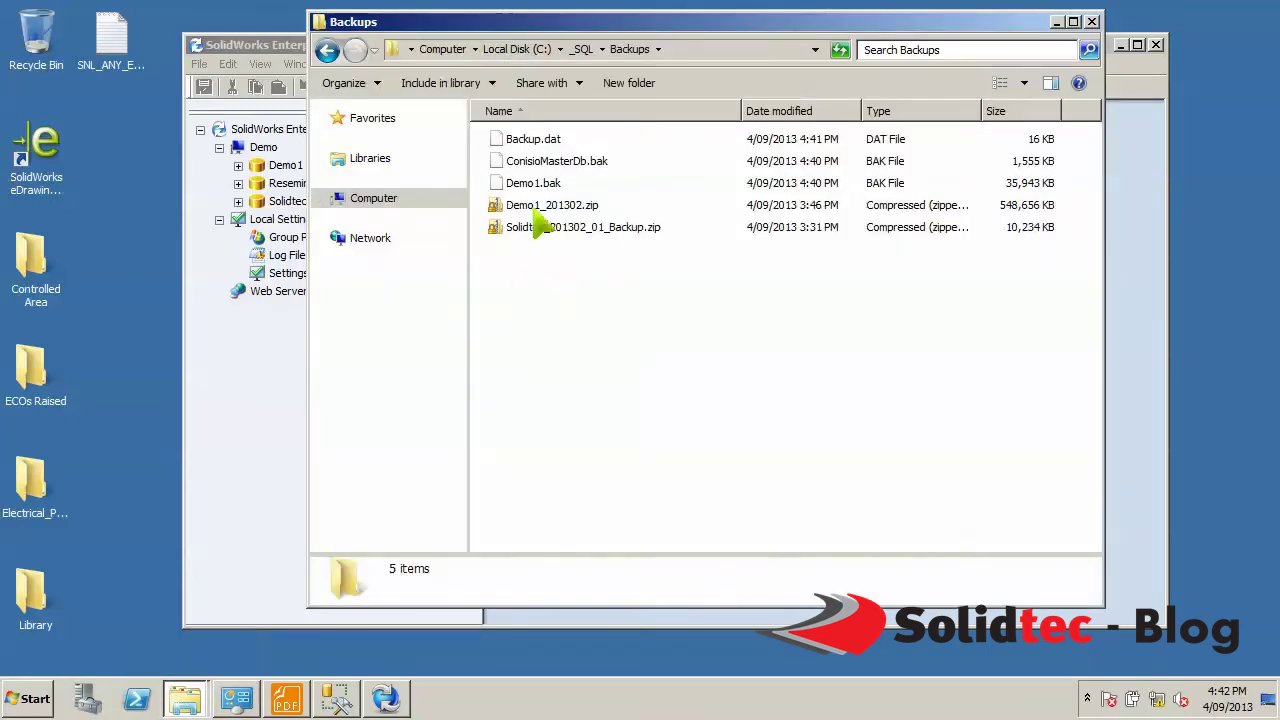
pyautogui.click(520, 49)
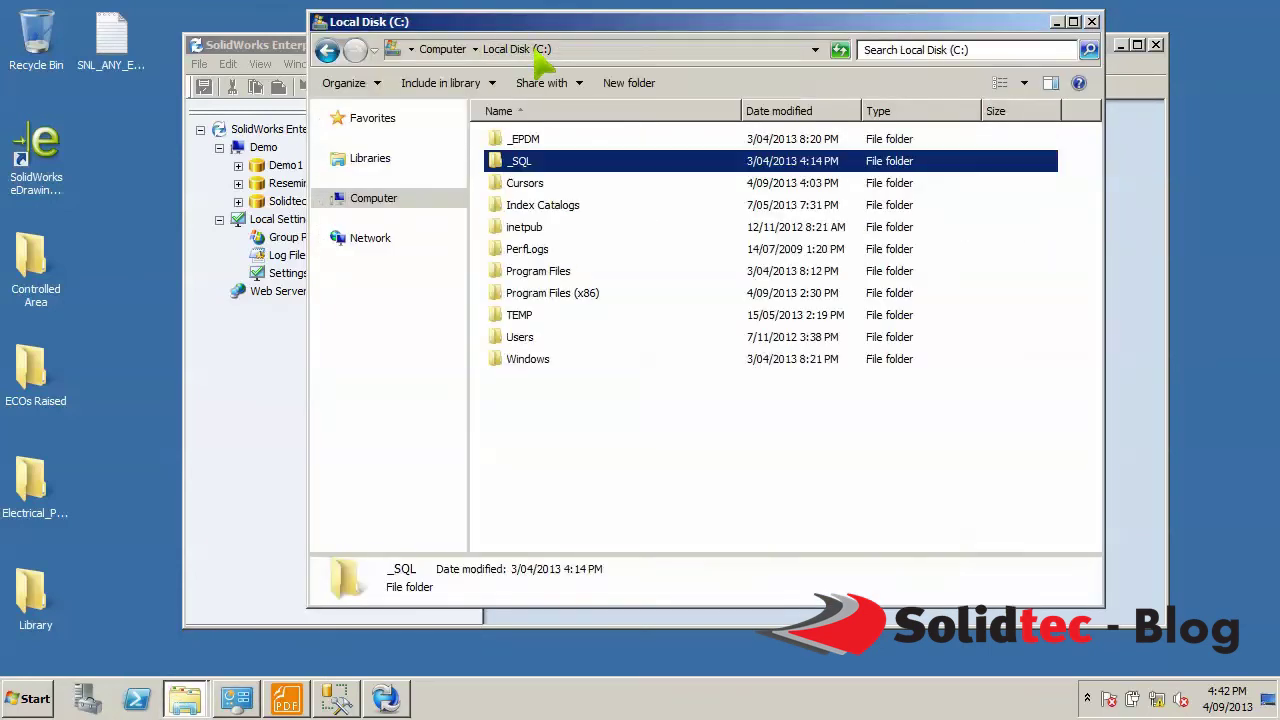
pyautogui.doubleClick(505, 142)
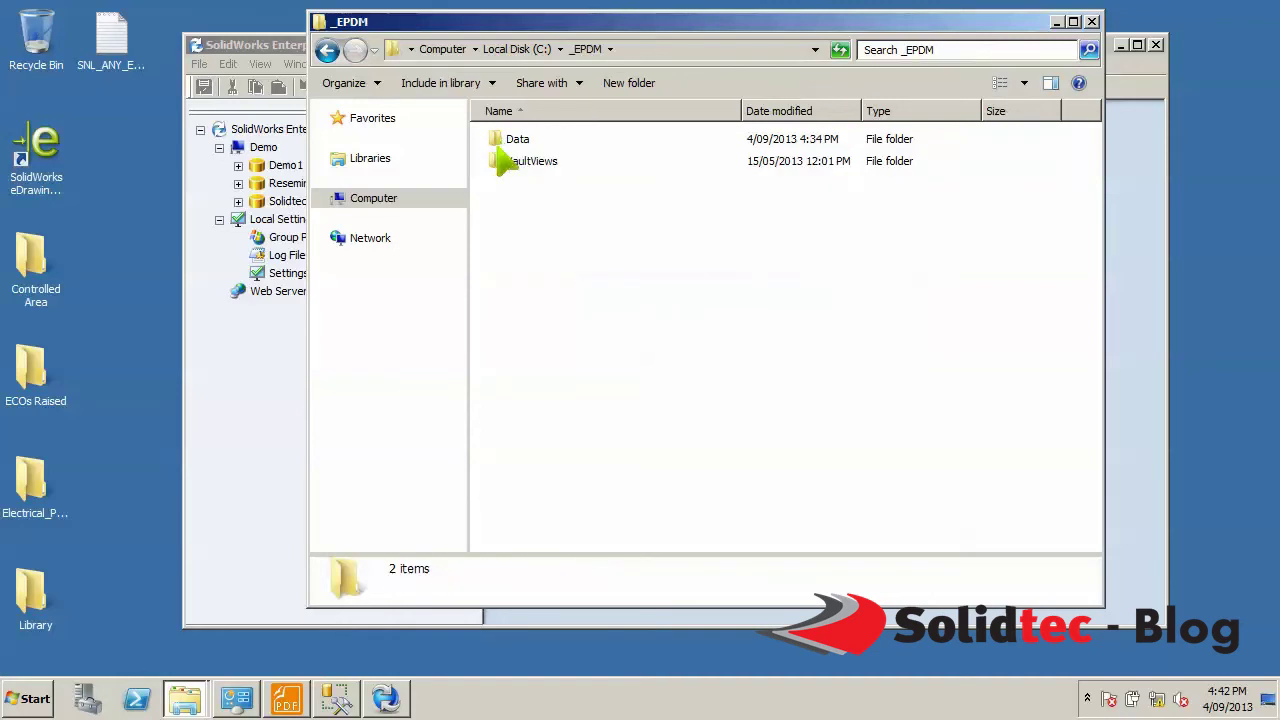
pyautogui.click(513, 145)
pyautogui.doubleClick(513, 145)
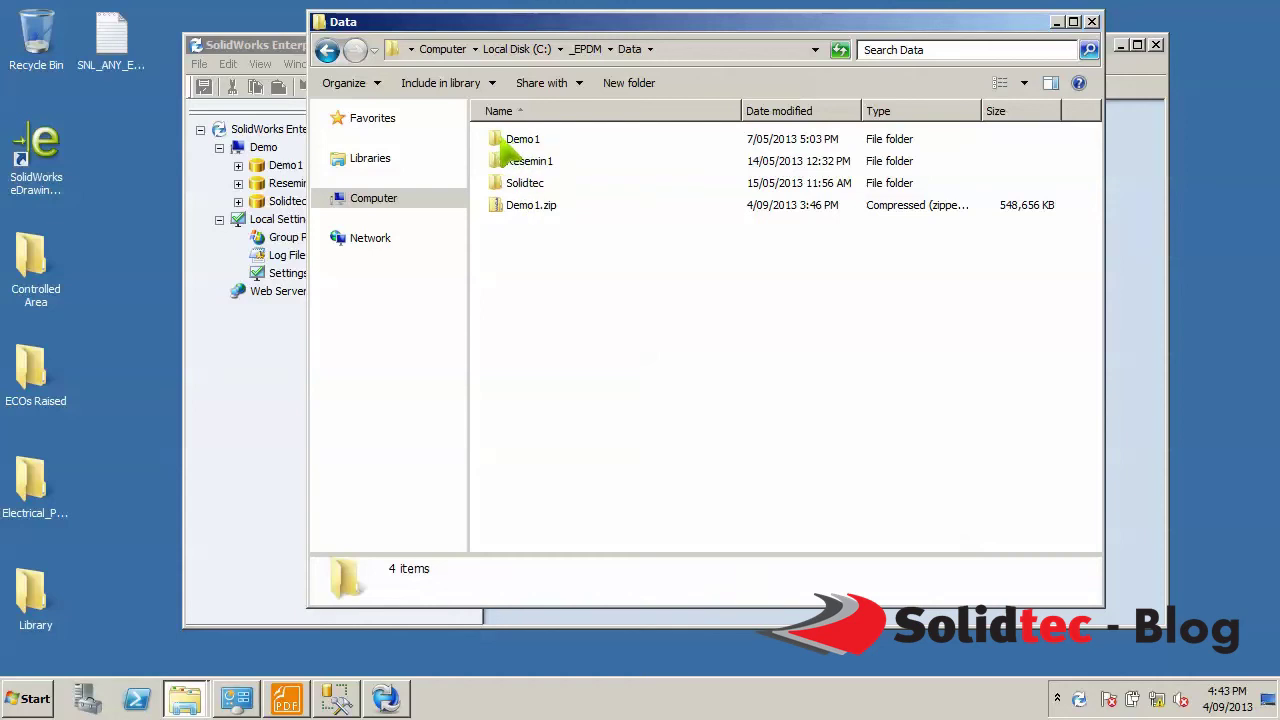
pyautogui.doubleClick(510, 140)
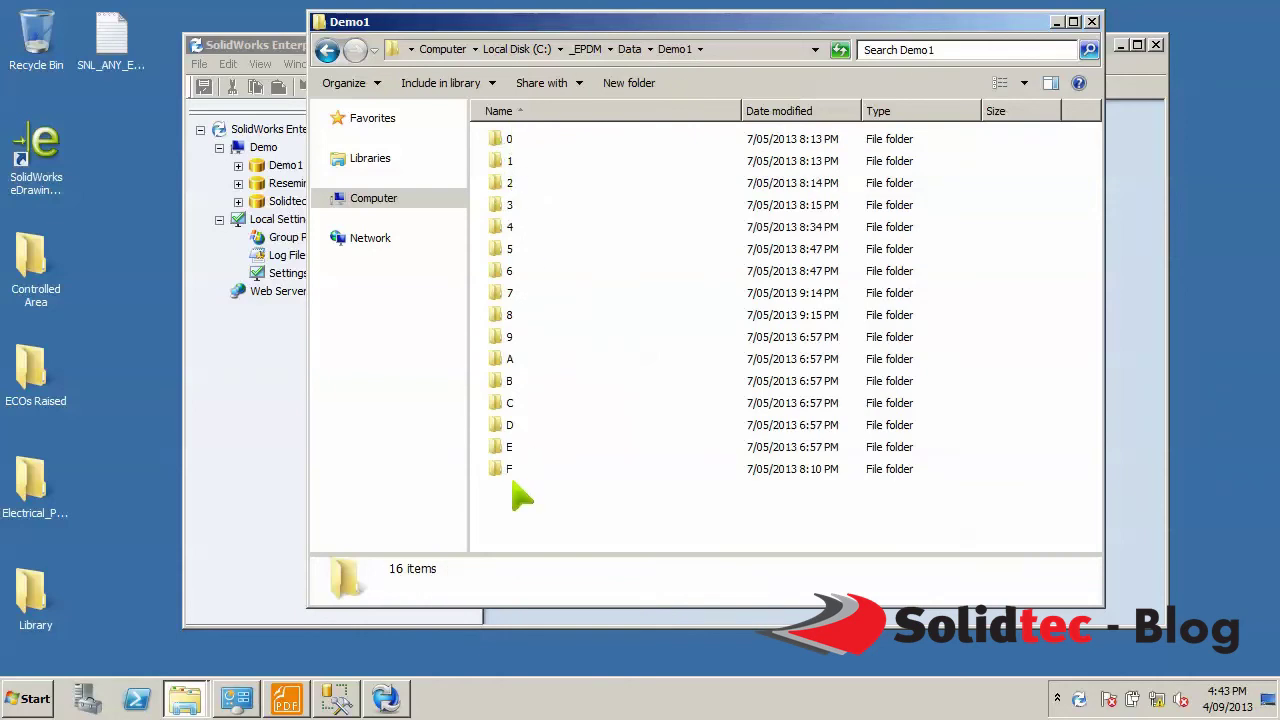
pyautogui.click(327, 50)
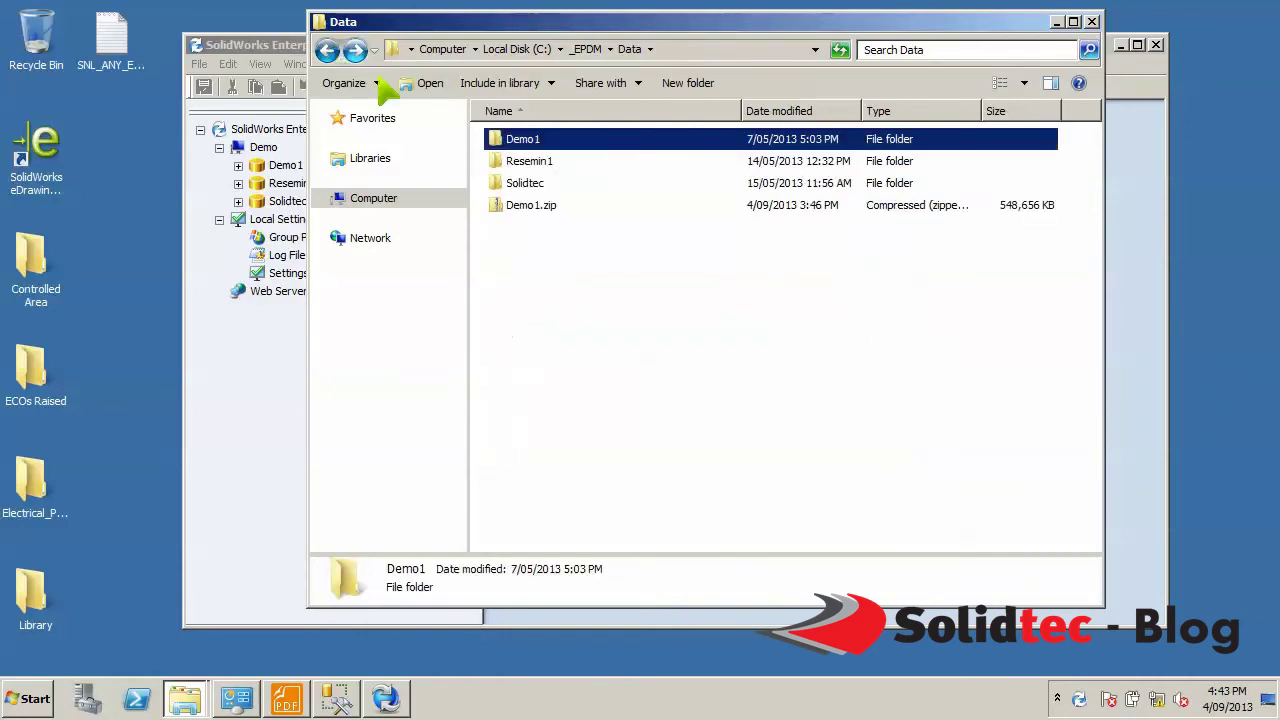
pyautogui.rightClick(522, 147)
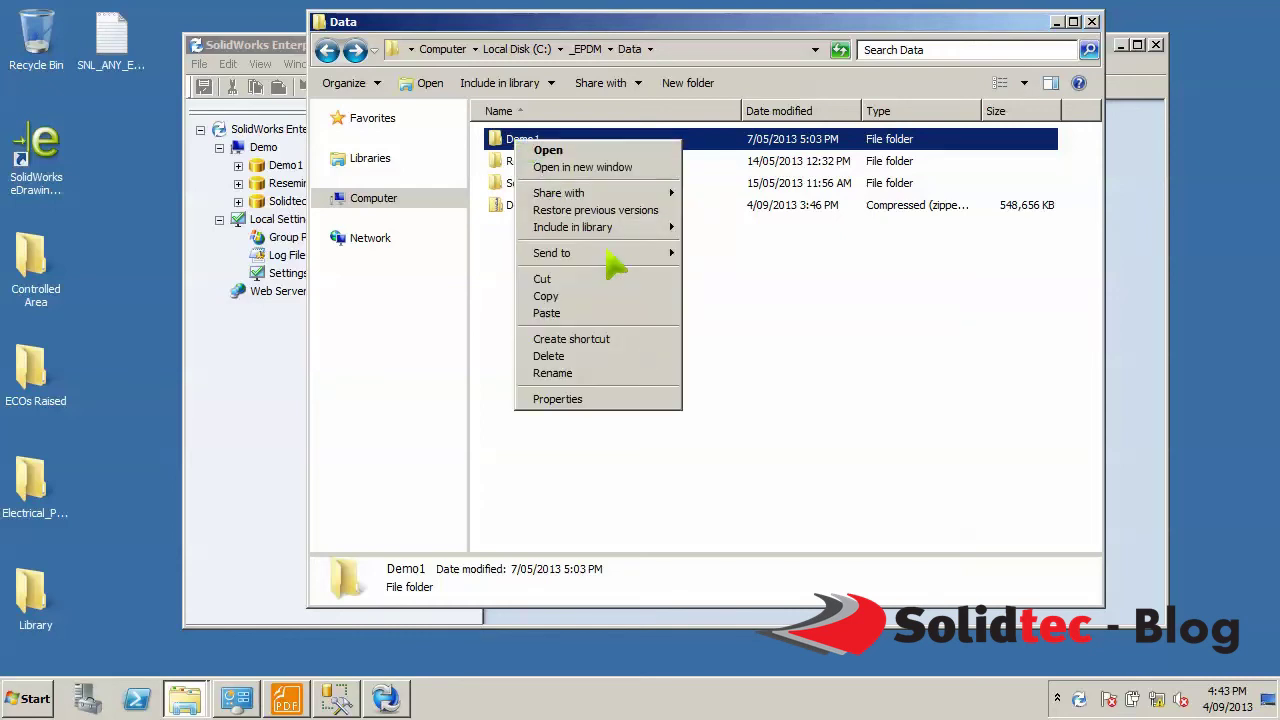
pyautogui.moveTo(608, 262)
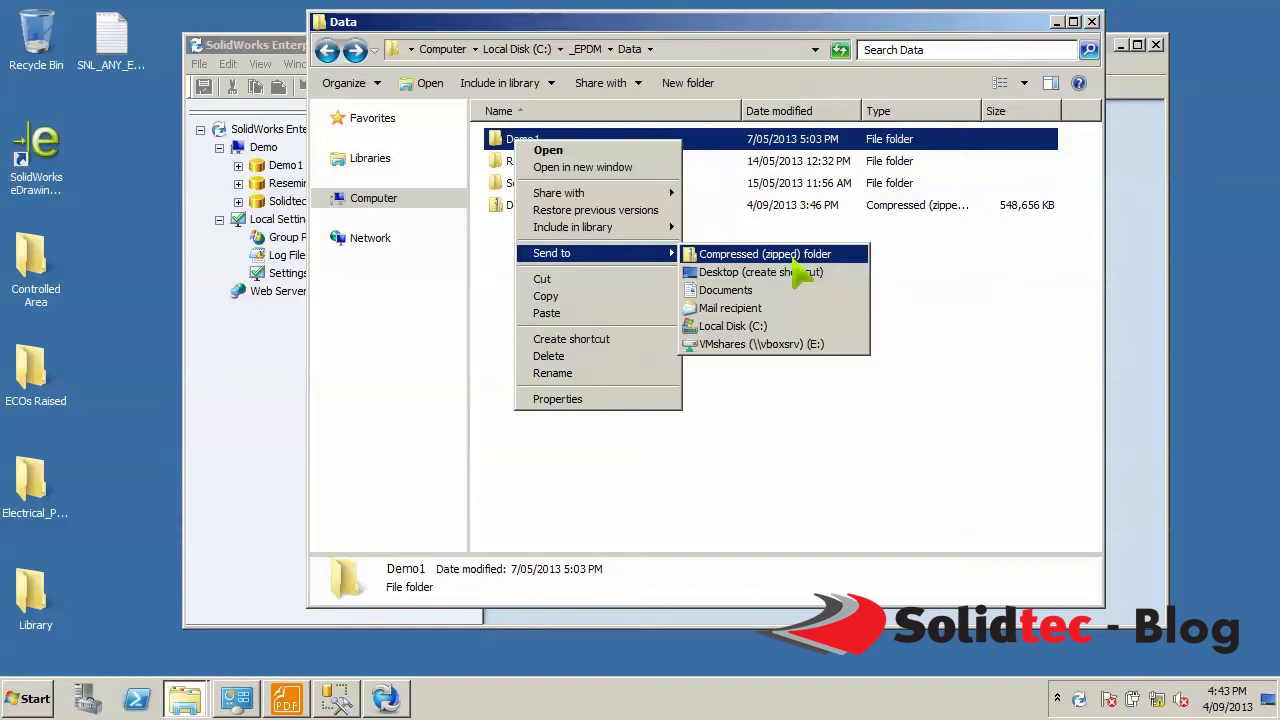
pyautogui.click(704, 28)
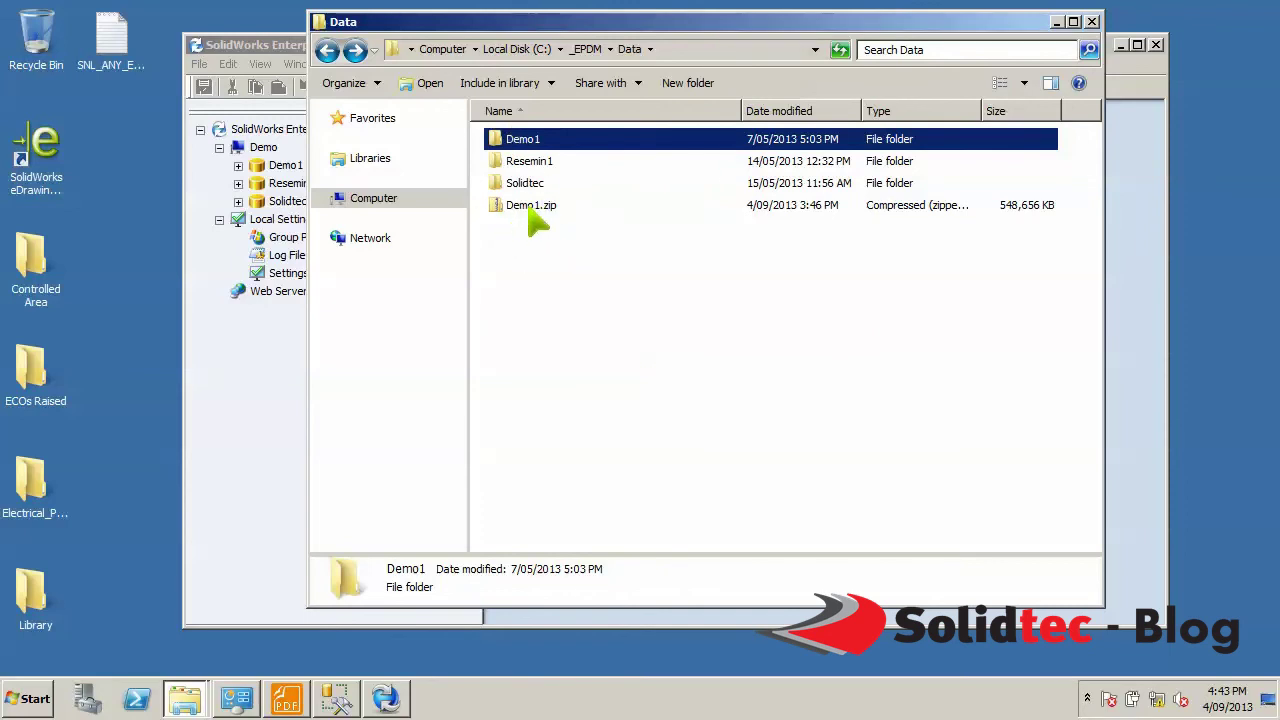
pyautogui.moveTo(530, 215)
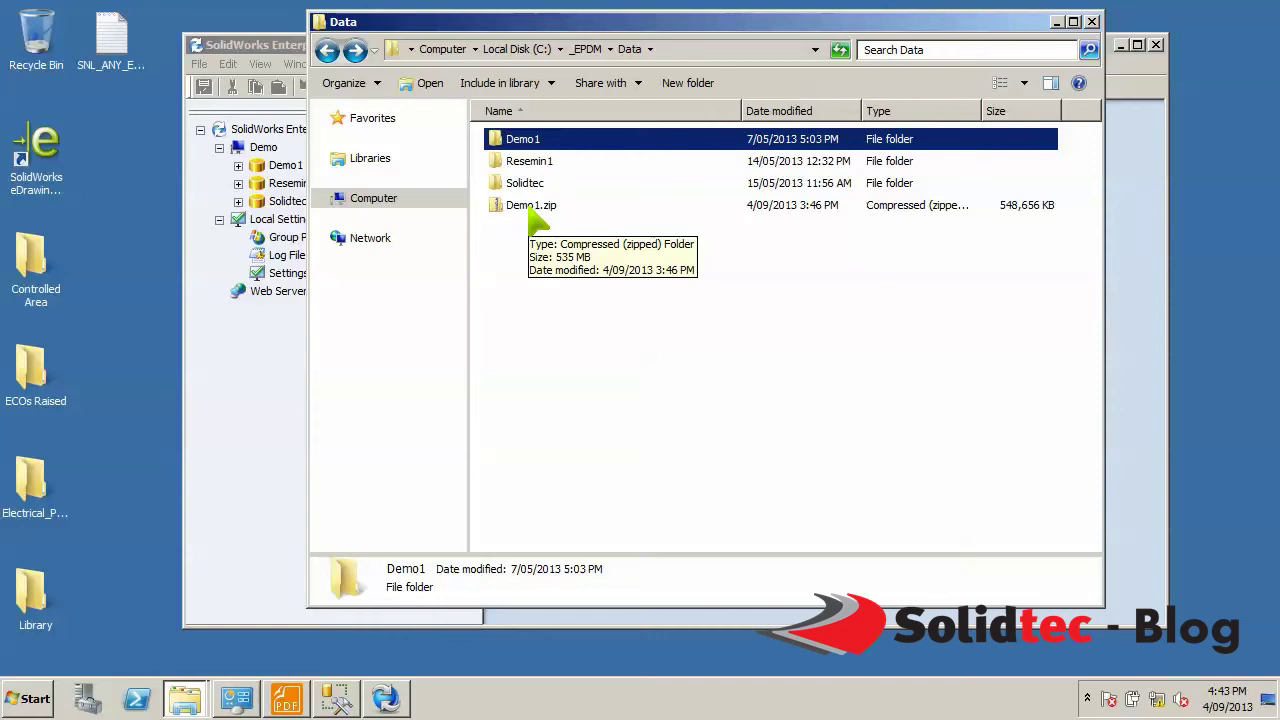
# Step: Copy Demo1.zip and paste it into the C:\_SQL\Backups folder
pyautogui.rightClick(528, 209)
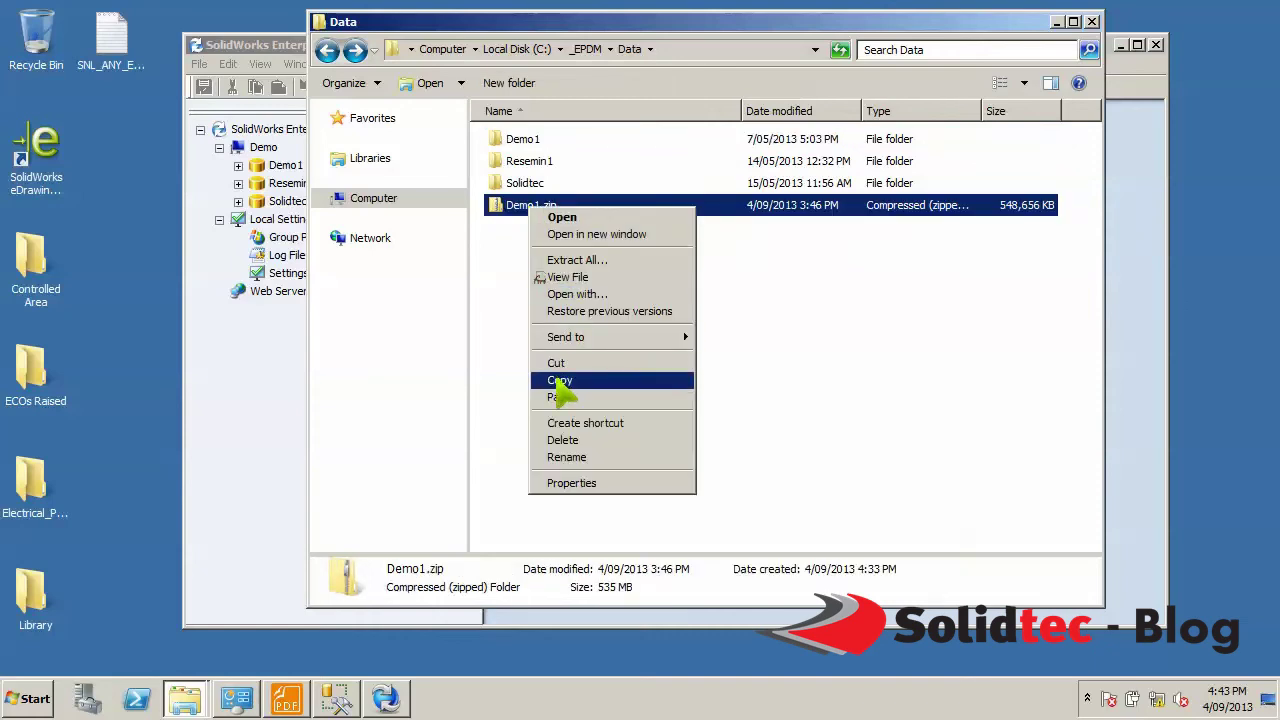
pyautogui.click(560, 376)
pyautogui.click(328, 52)
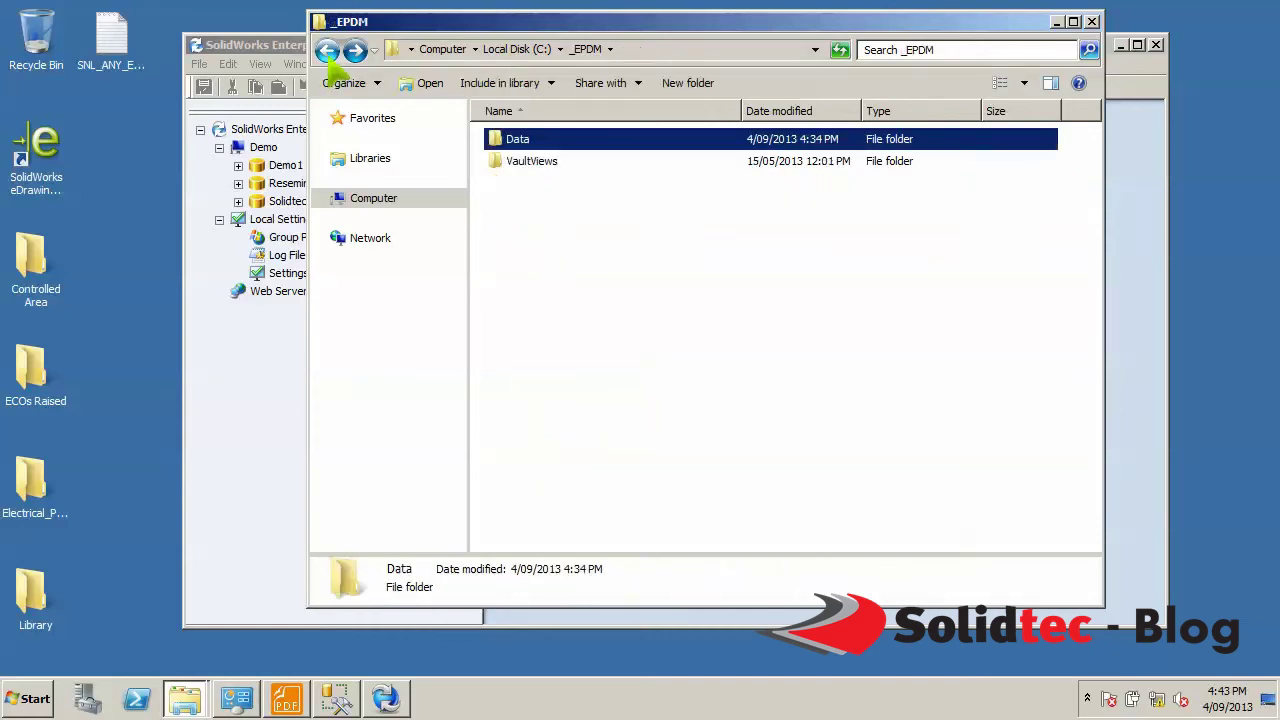
pyautogui.click(328, 52)
pyautogui.doubleClick(518, 164)
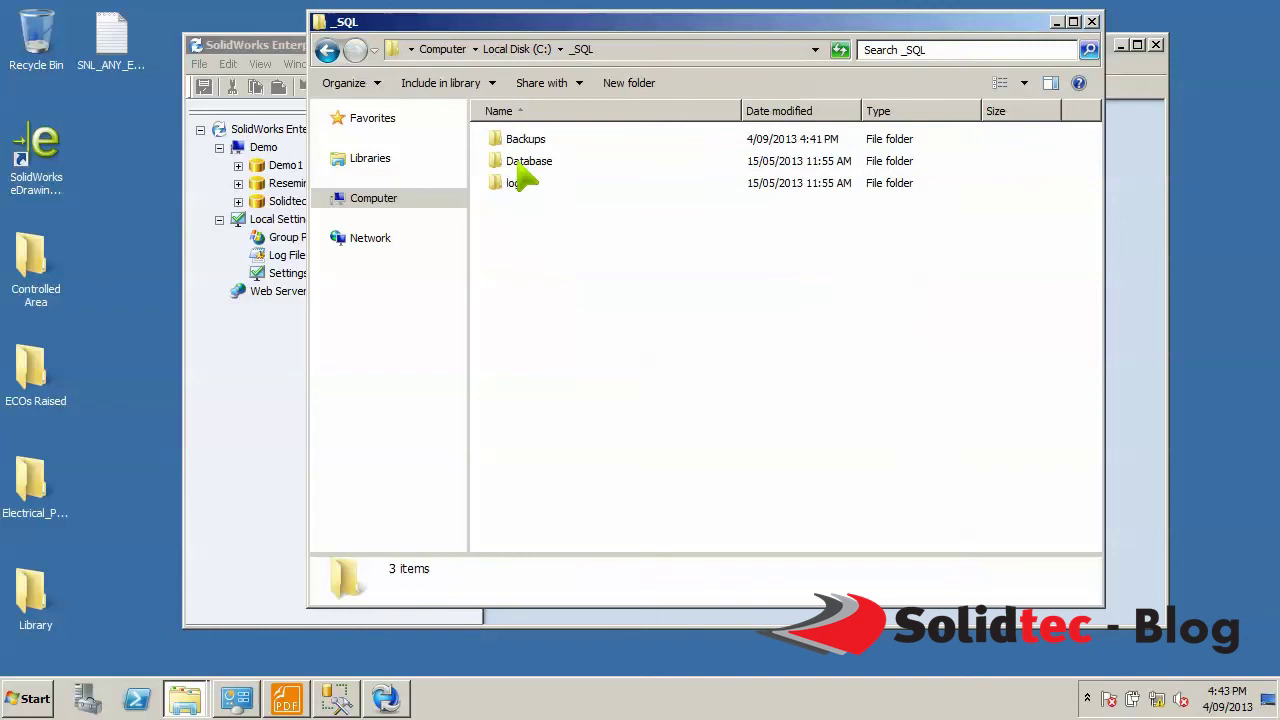
pyautogui.doubleClick(520, 150)
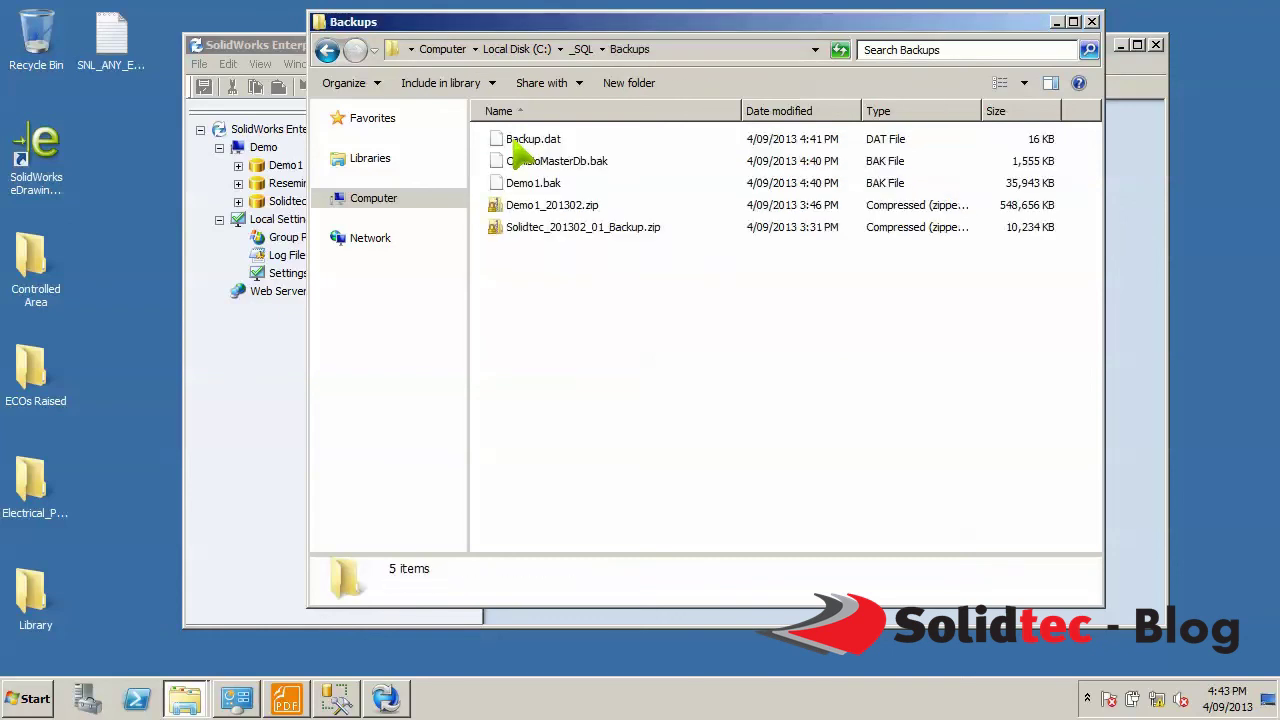
pyautogui.rightClick(549, 276)
pyautogui.click(580, 388)
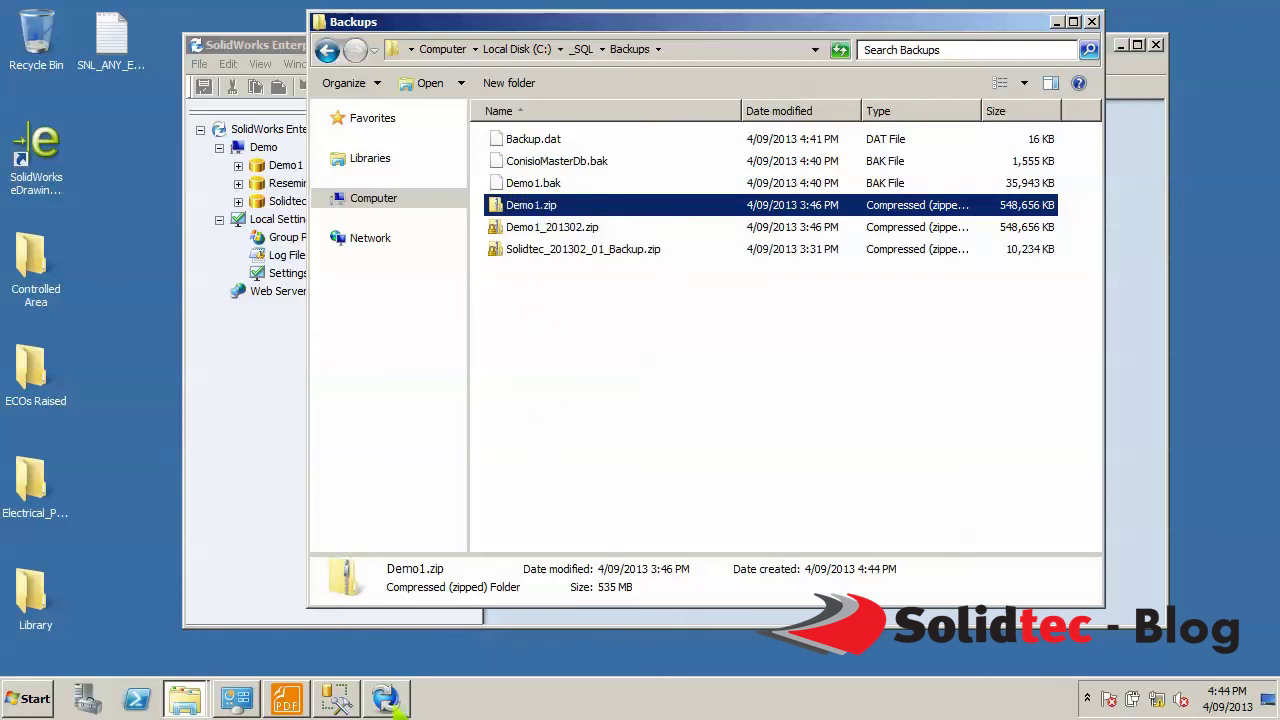
# Step: Re-enable log-ins to the Demo1 vault and export its configuration to Administrative Export File1
pyautogui.click(388, 699)
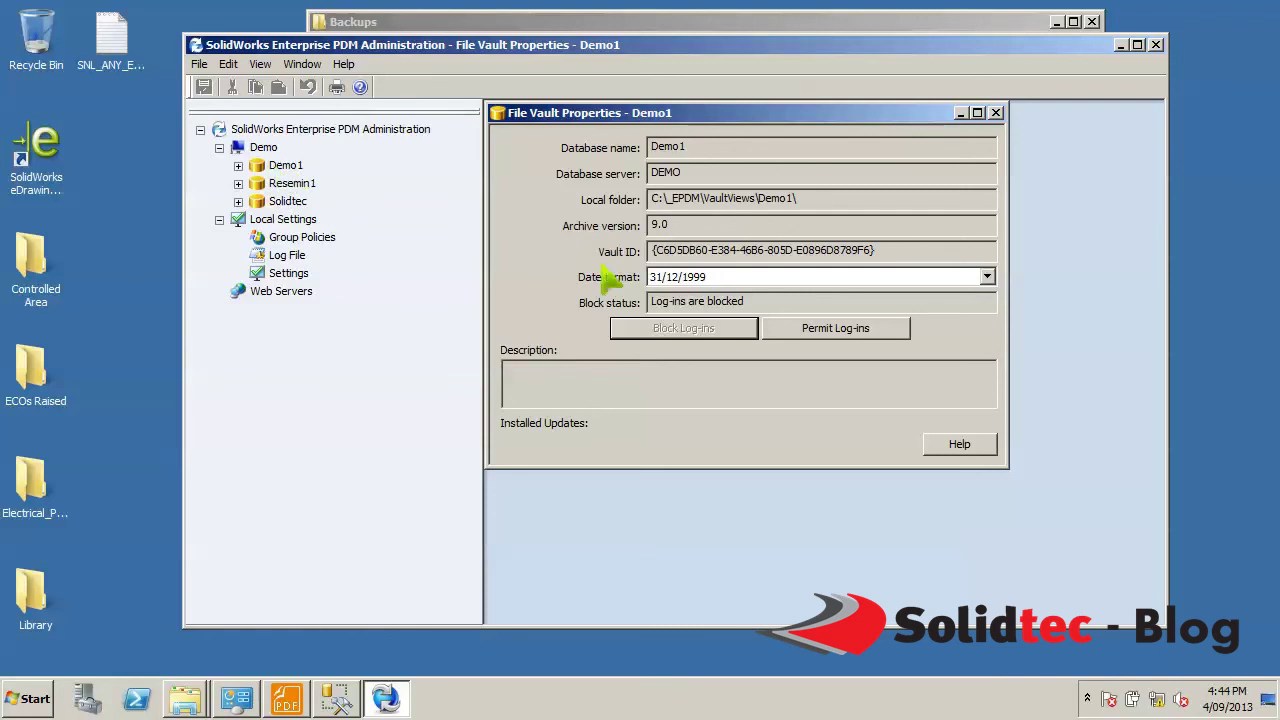
pyautogui.click(842, 332)
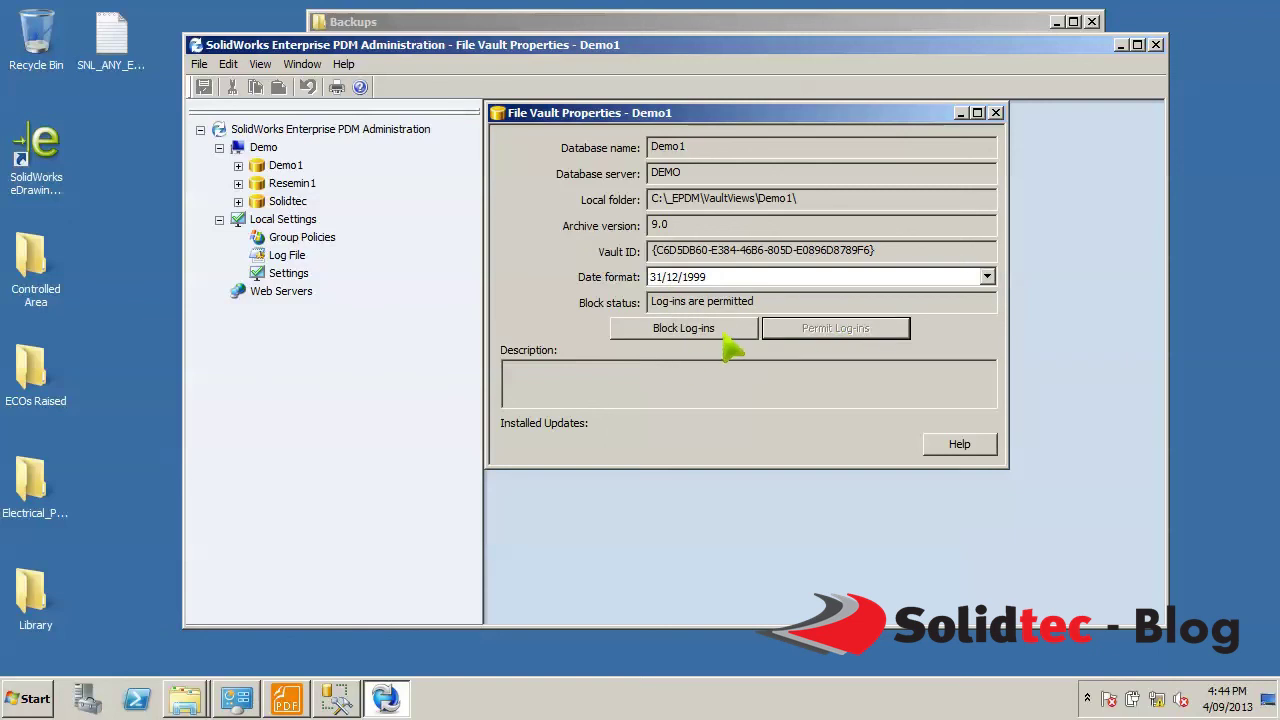
pyautogui.rightClick(284, 166)
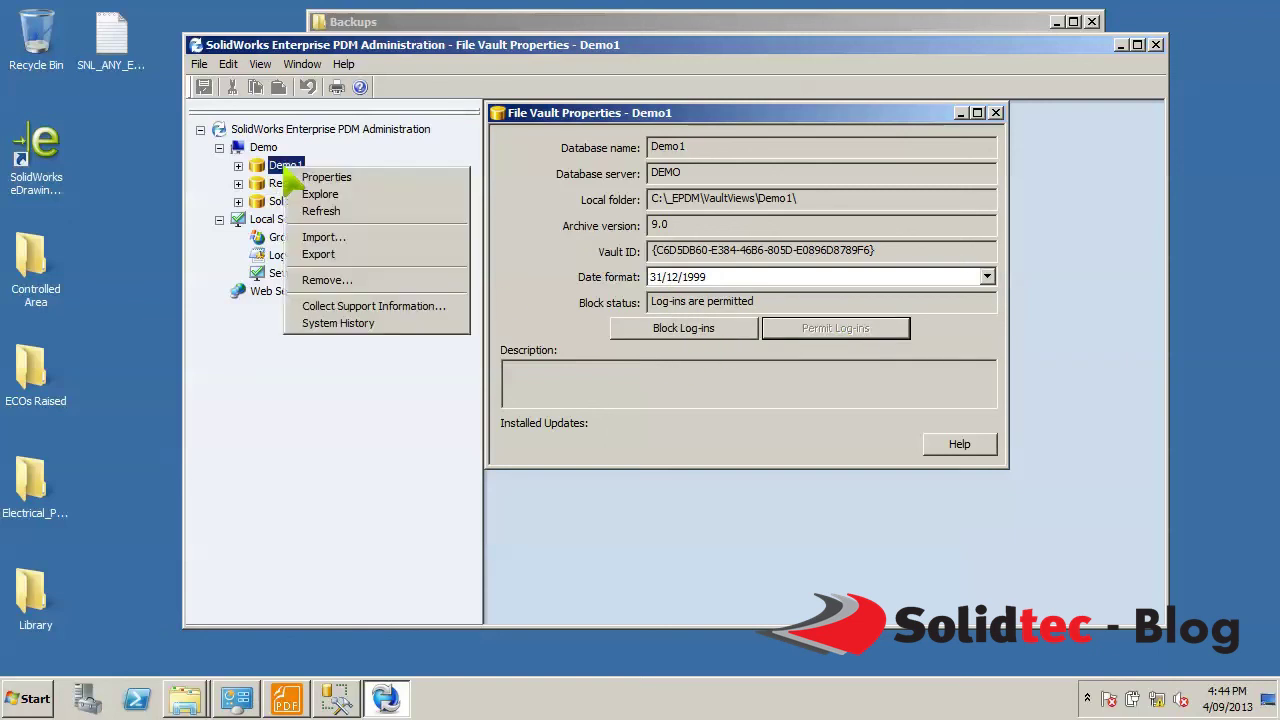
pyautogui.click(350, 240)
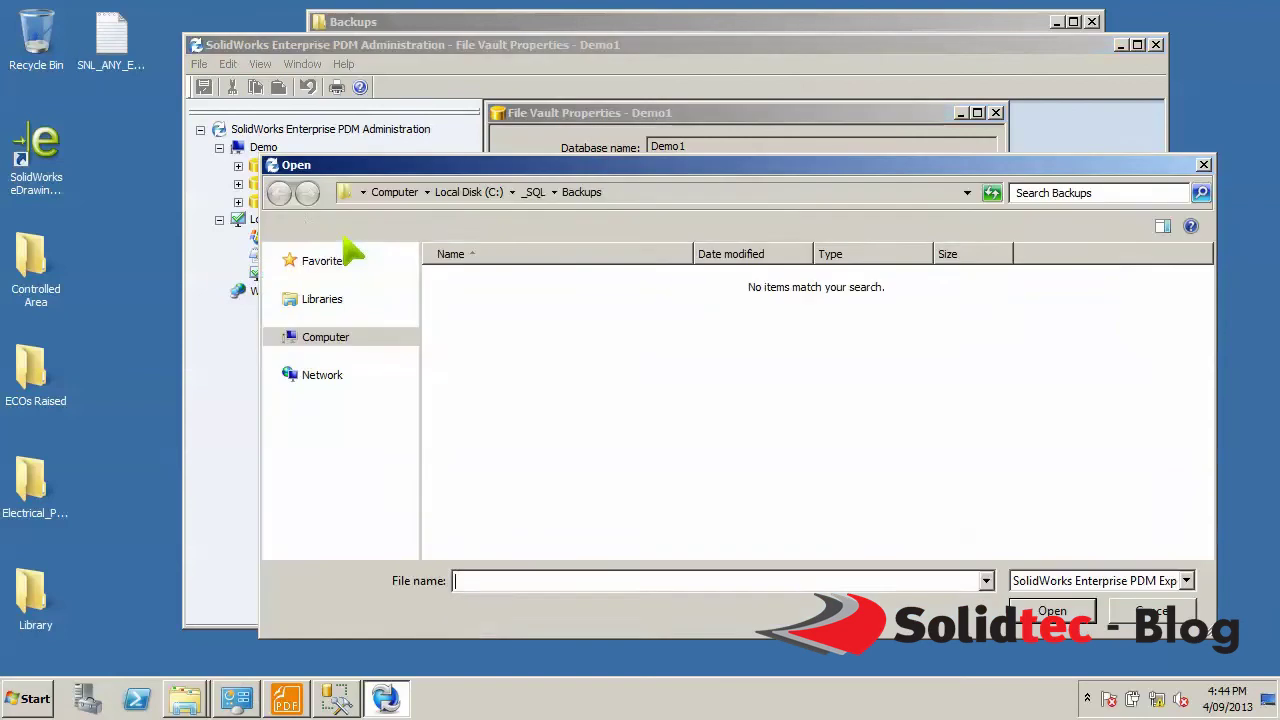
pyautogui.click(1204, 165)
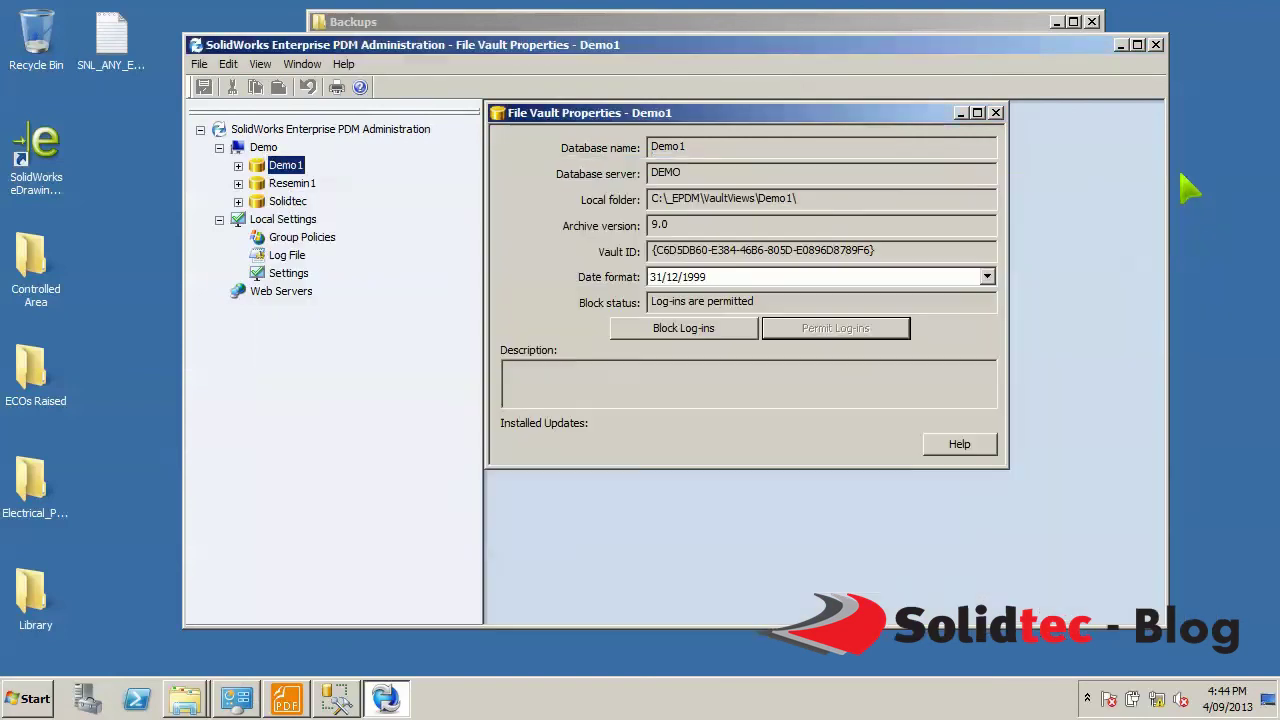
pyautogui.rightClick(287, 166)
pyautogui.click(333, 249)
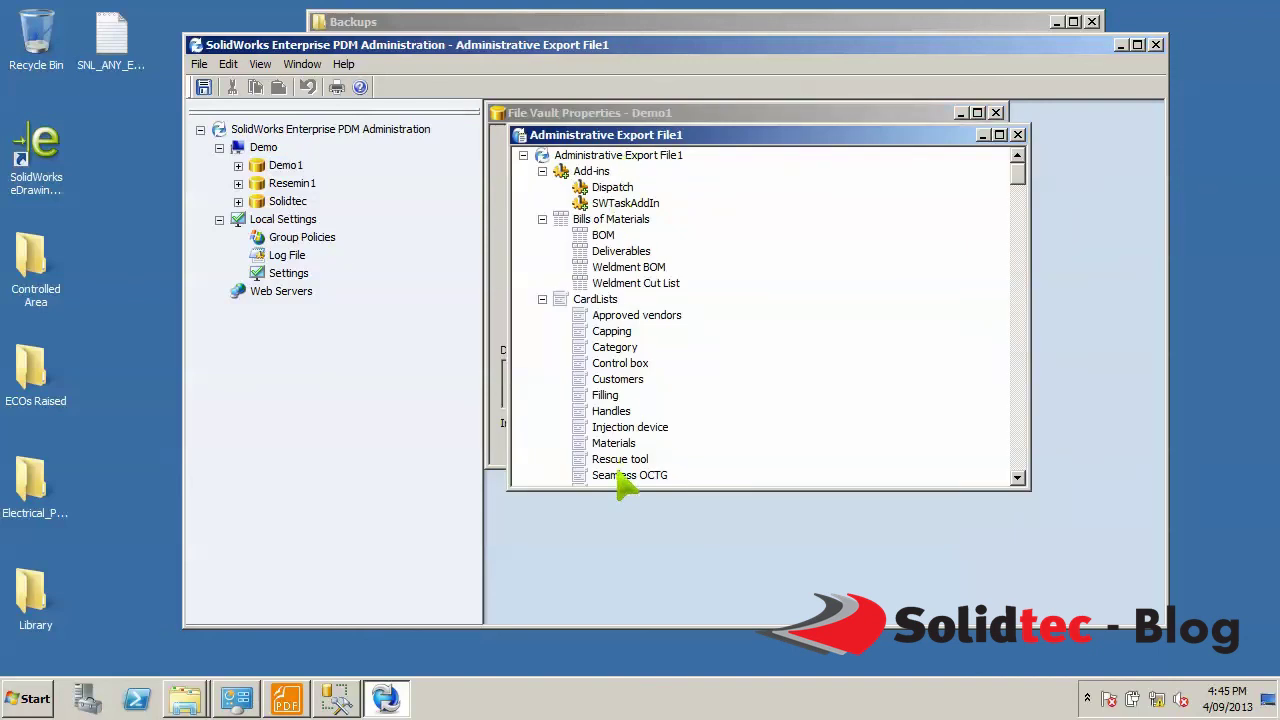
pyautogui.click(625, 157)
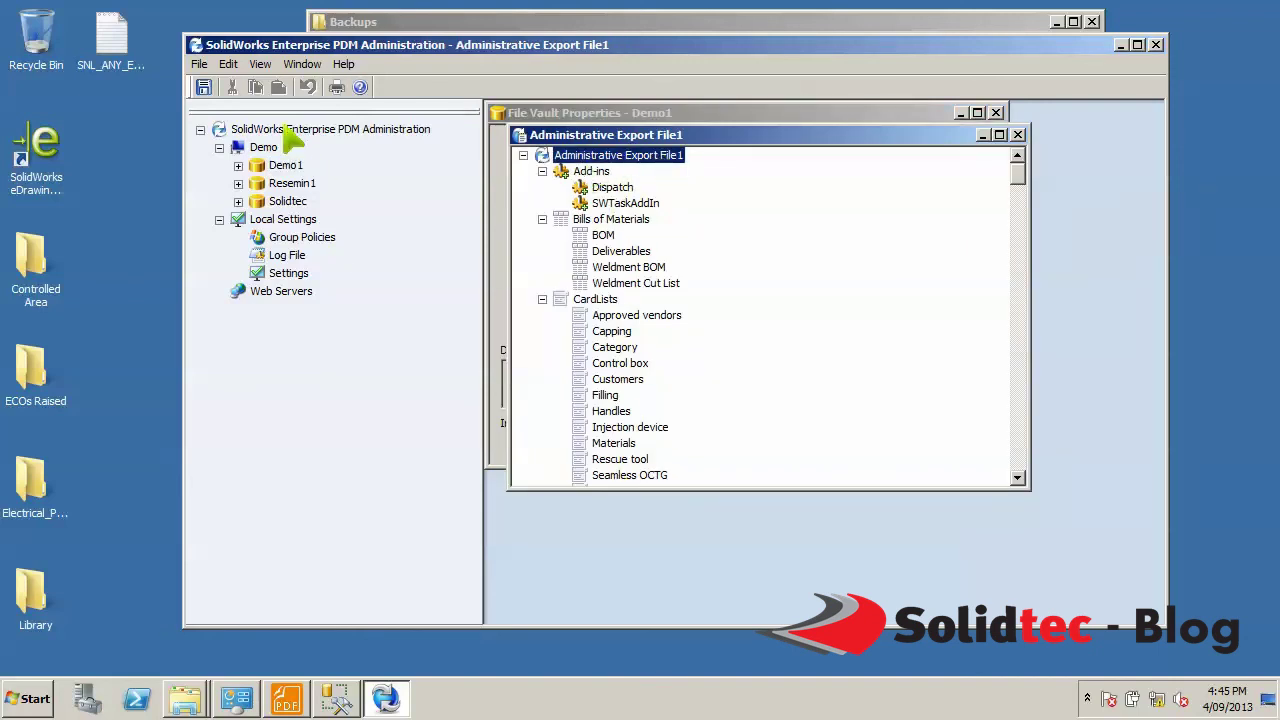
# Step: Save the export file, replacing its name with Demo1_201302 while keeping the .cex extension
pyautogui.click(203, 87)
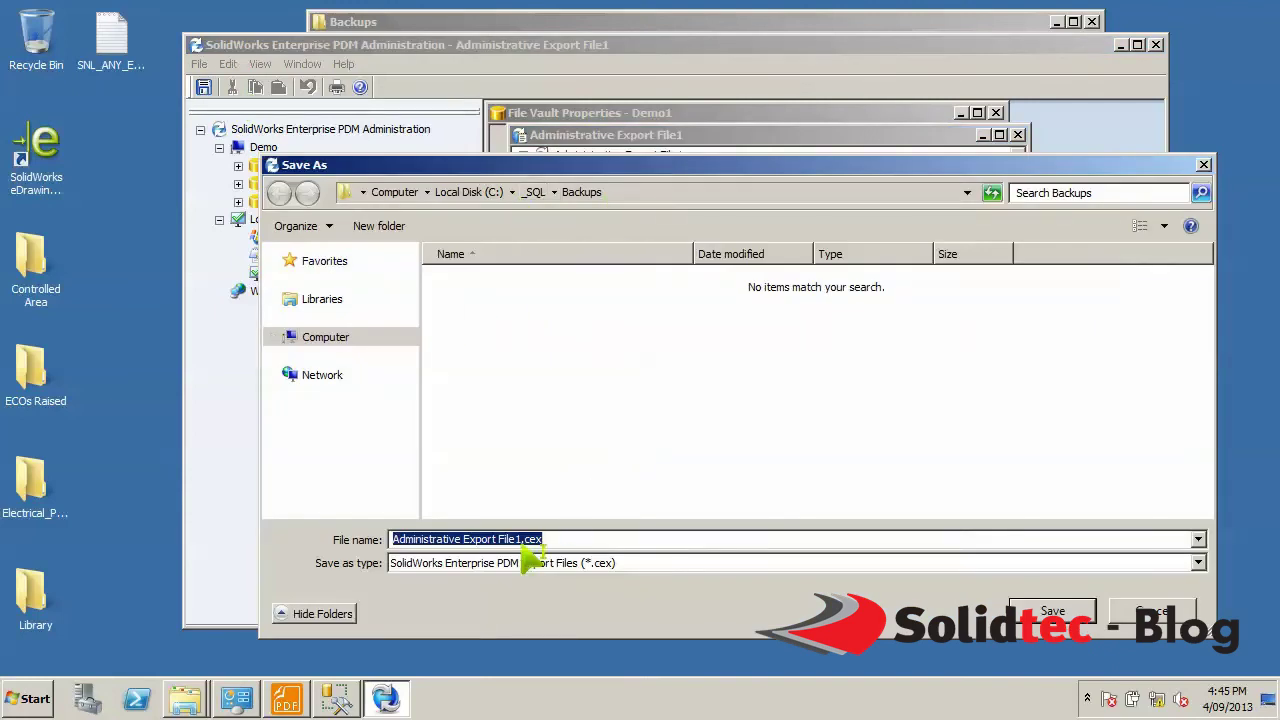
pyautogui.moveTo(521, 540); pyautogui.dragTo(383, 555)
pyautogui.write('Demo1_201302')
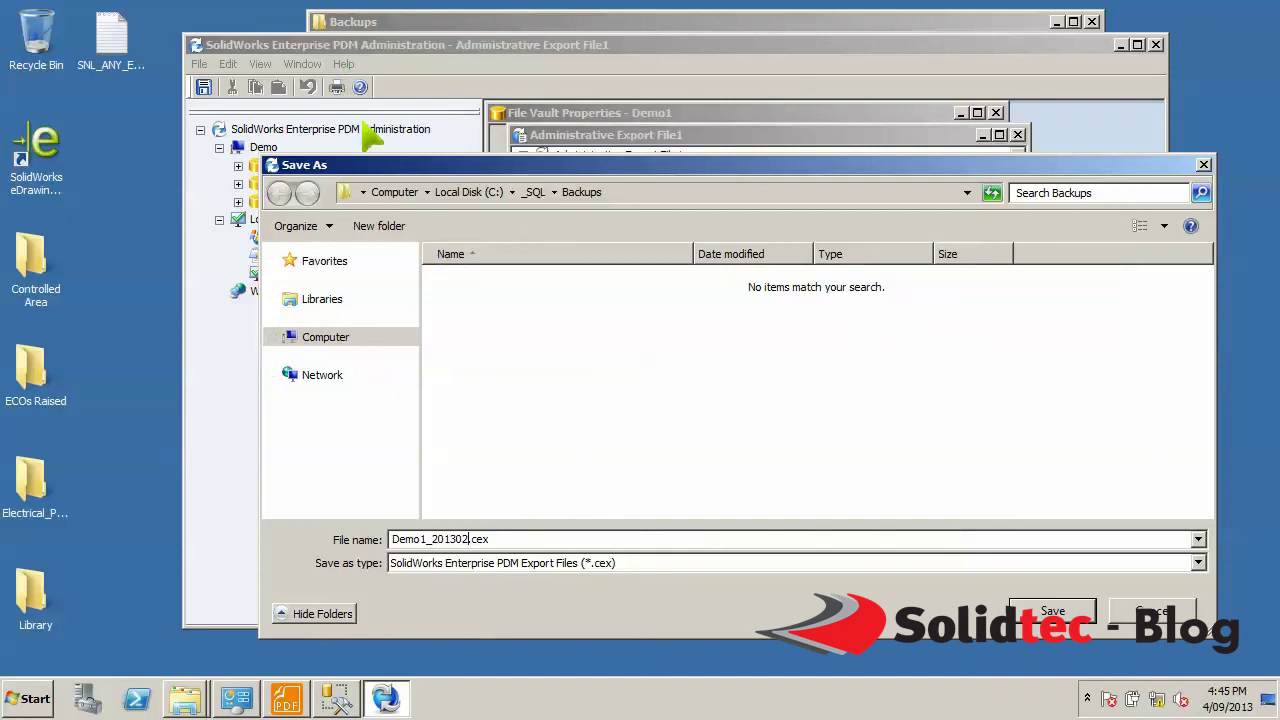
pyautogui.click(237, 698)
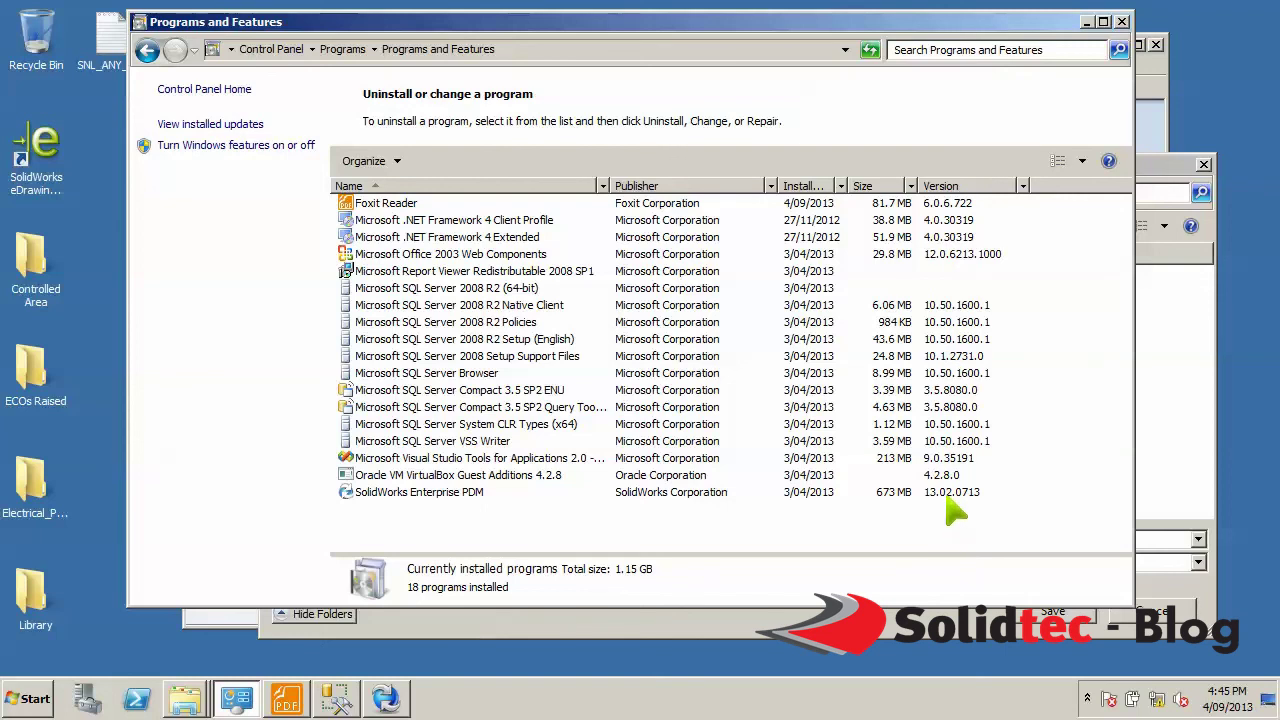
pyautogui.click(1087, 22)
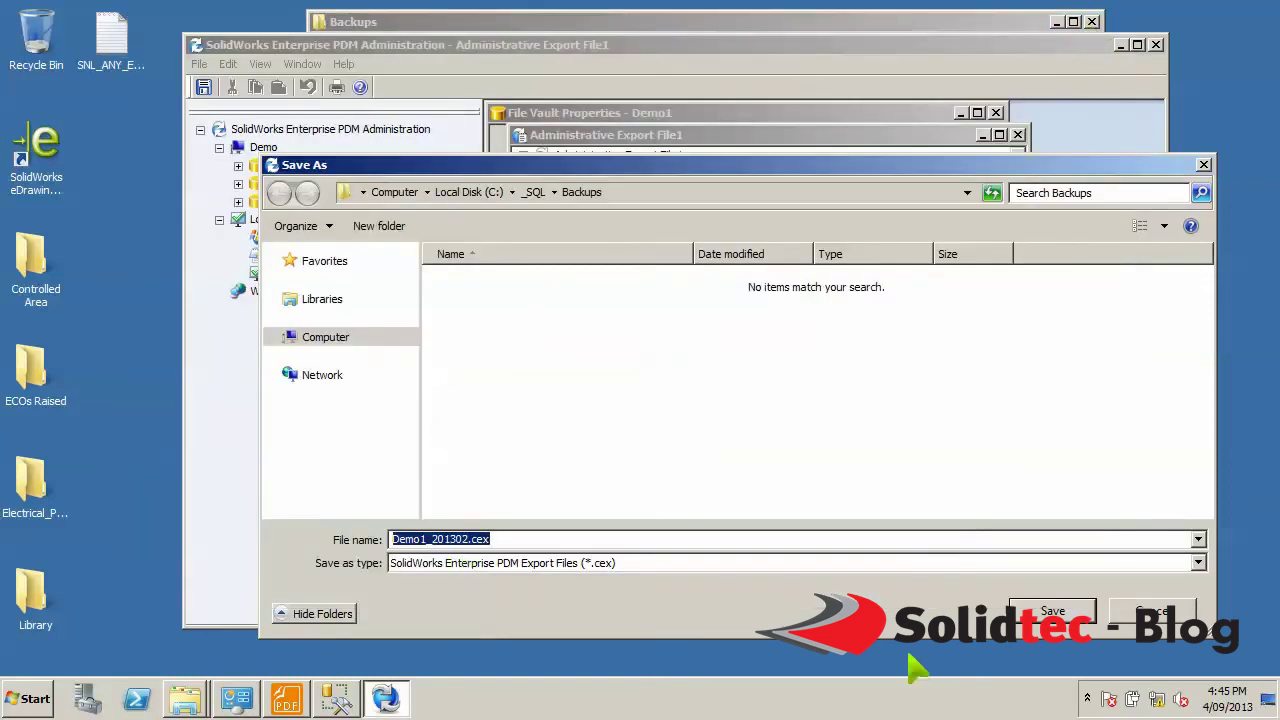
# Step: Save the export as Demo1_201302.cex, close PDM Administration, and select the new file
pyautogui.click(1061, 611)
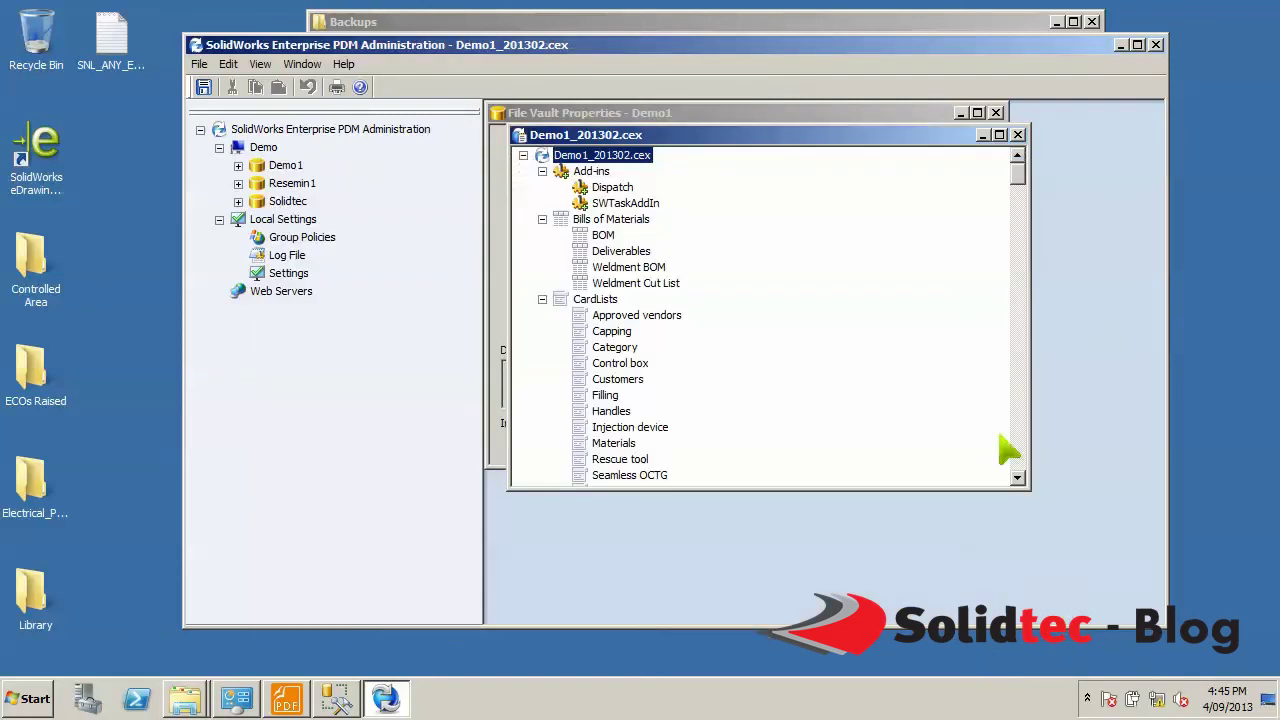
pyautogui.click(1017, 134)
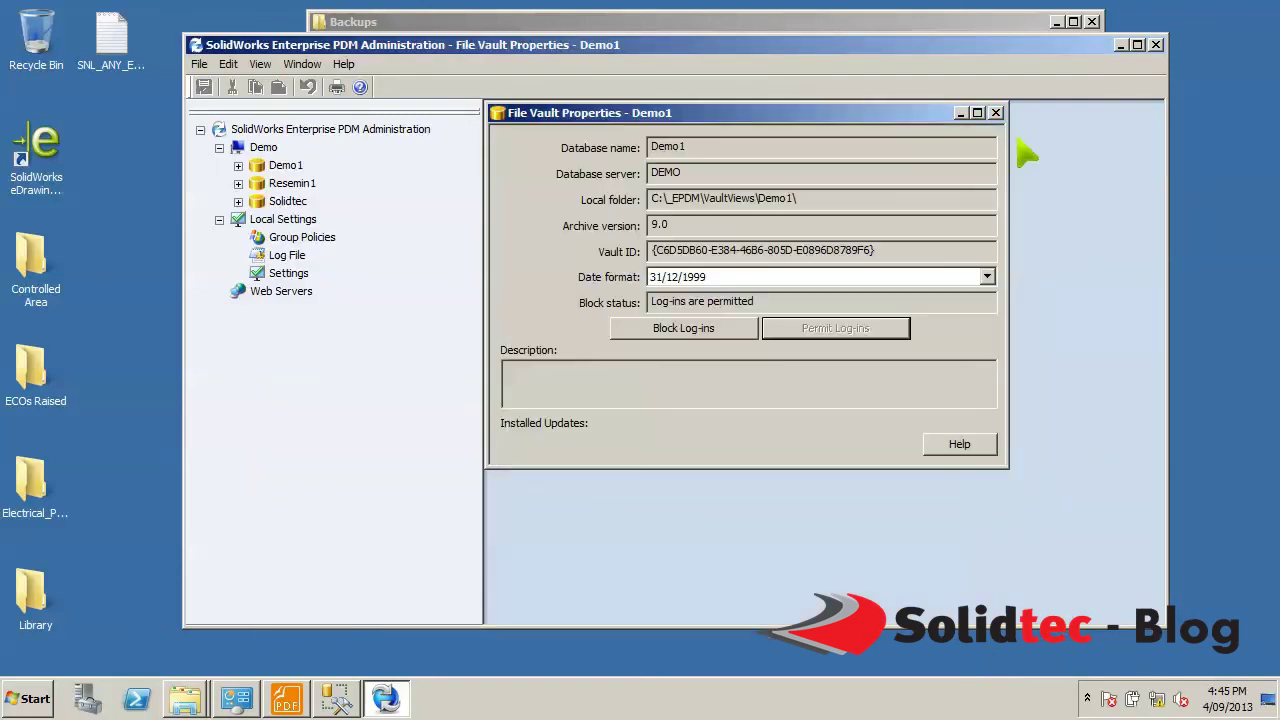
pyautogui.click(1155, 44)
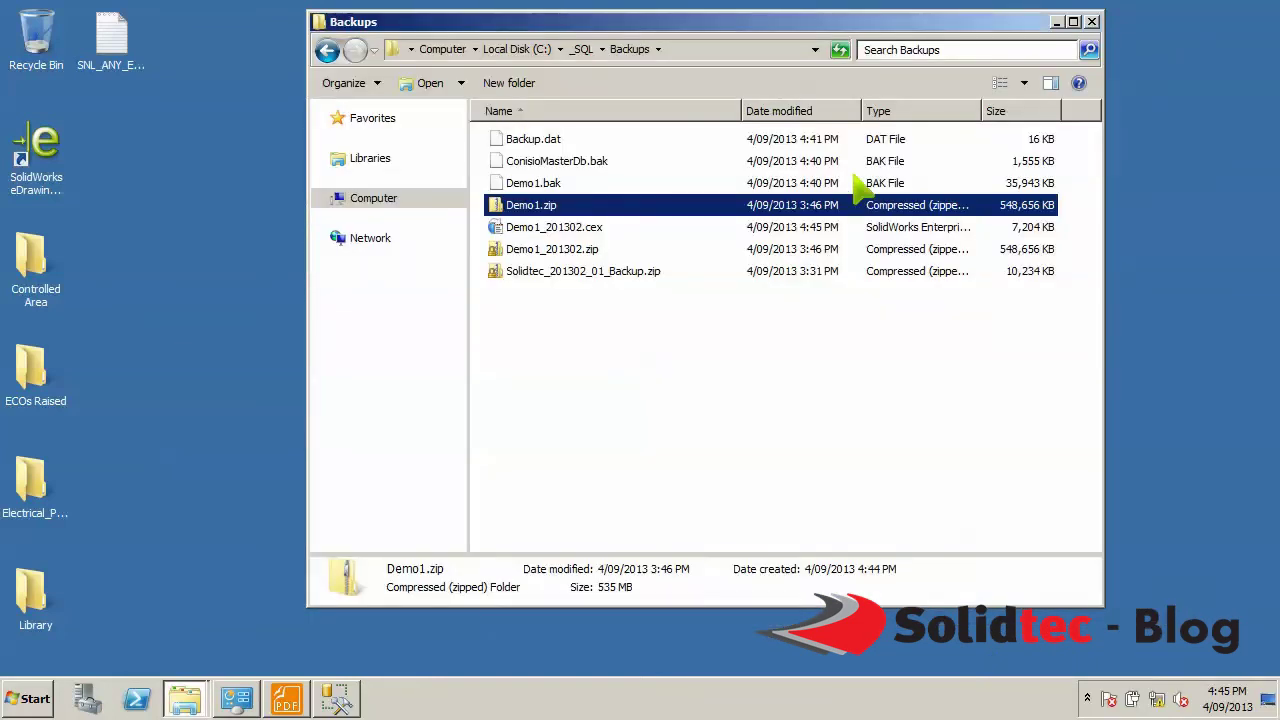
pyautogui.click(530, 230)
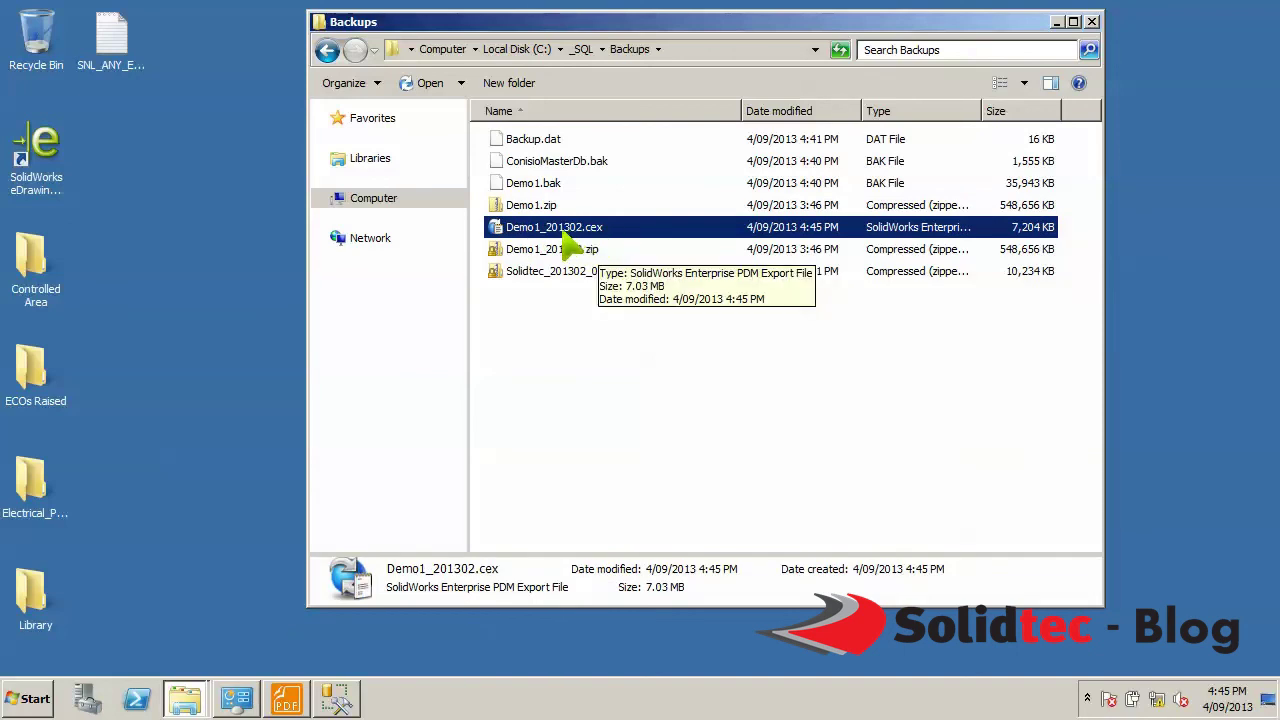
# Step: Select Backup.dat through Demo1_201302.cex and permanently delete those five files with Shift+Delete
pyautogui.keyDown('shift'); pyautogui.click(553, 148); pyautogui.keyUp('shift')
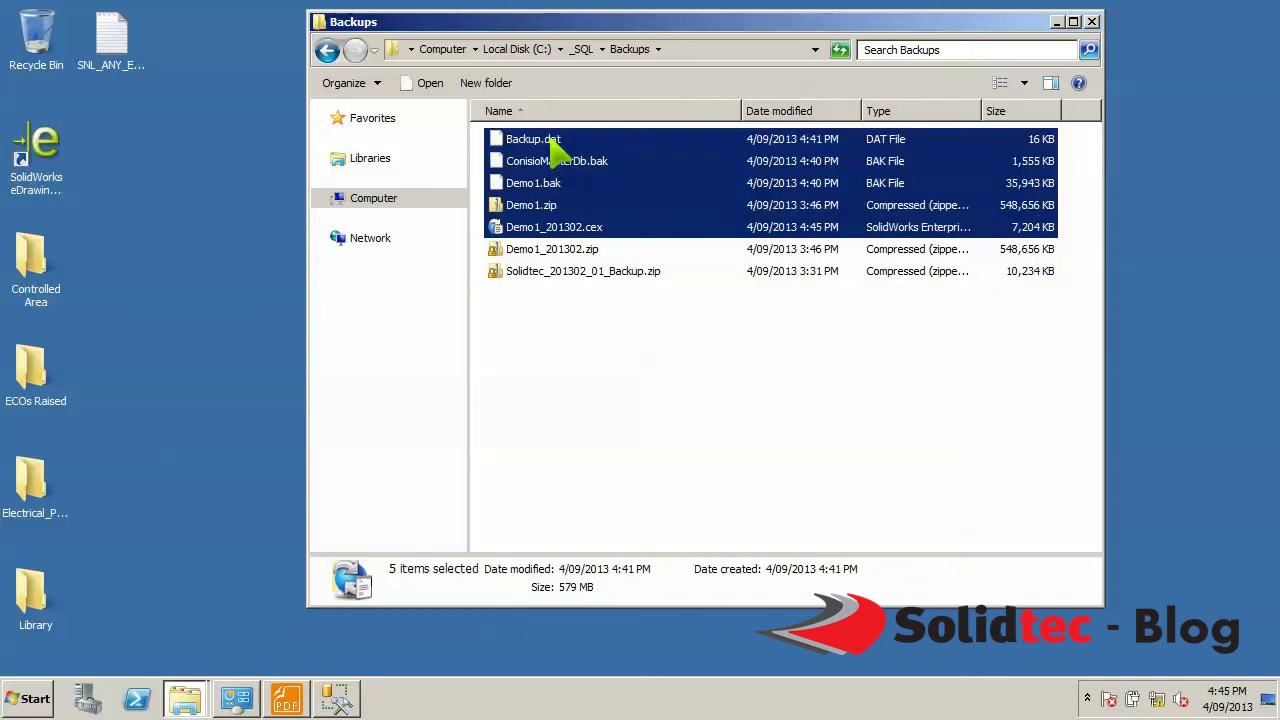
pyautogui.rightClick(549, 140)
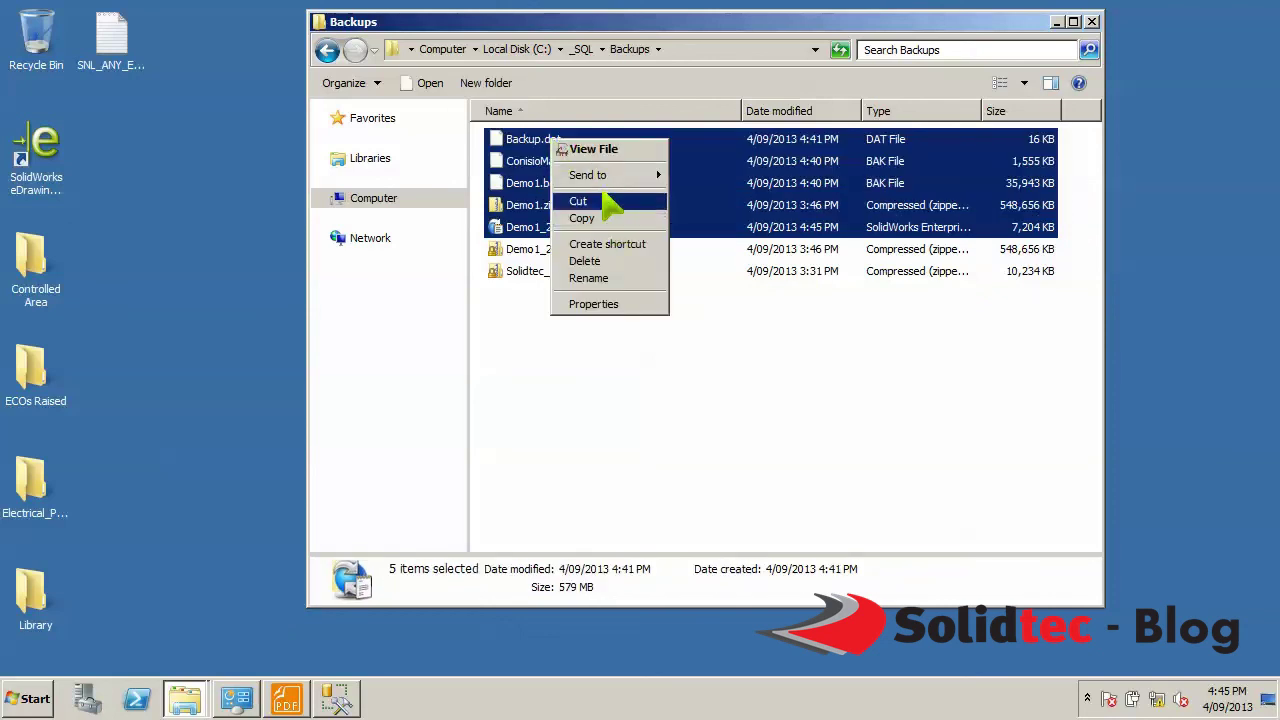
pyautogui.moveTo(652, 175)
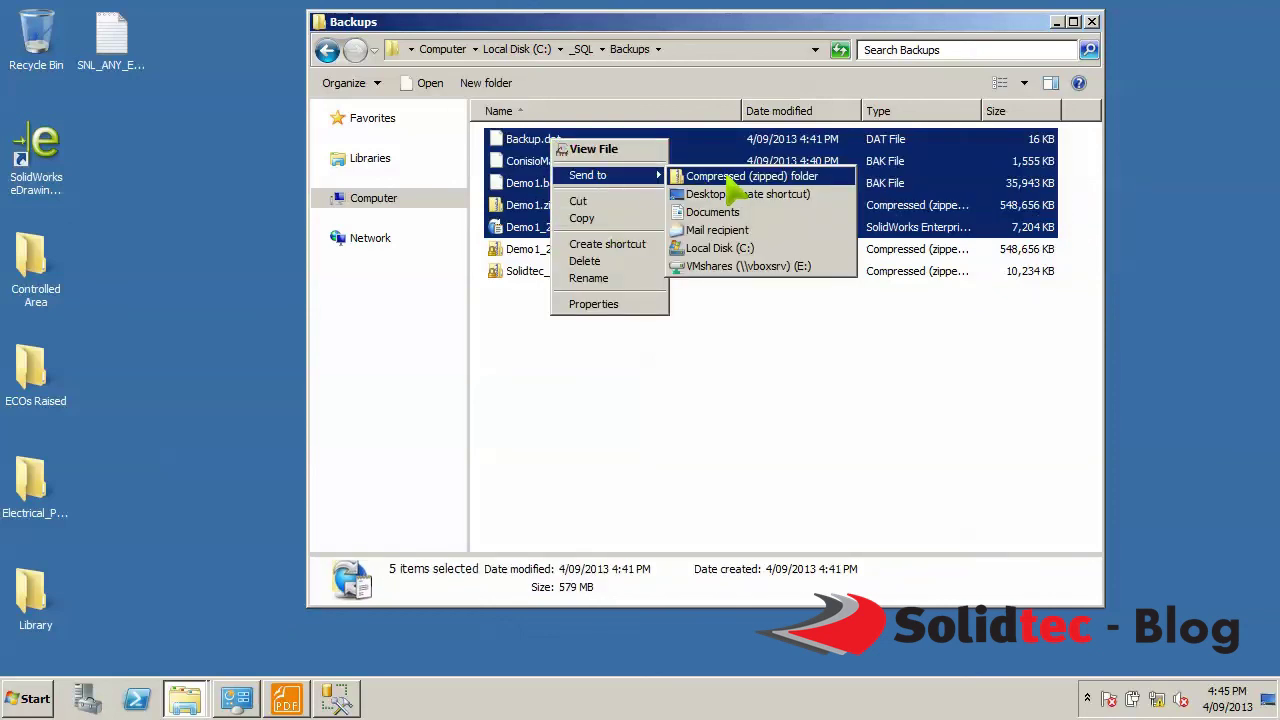
pyautogui.click(628, 26)
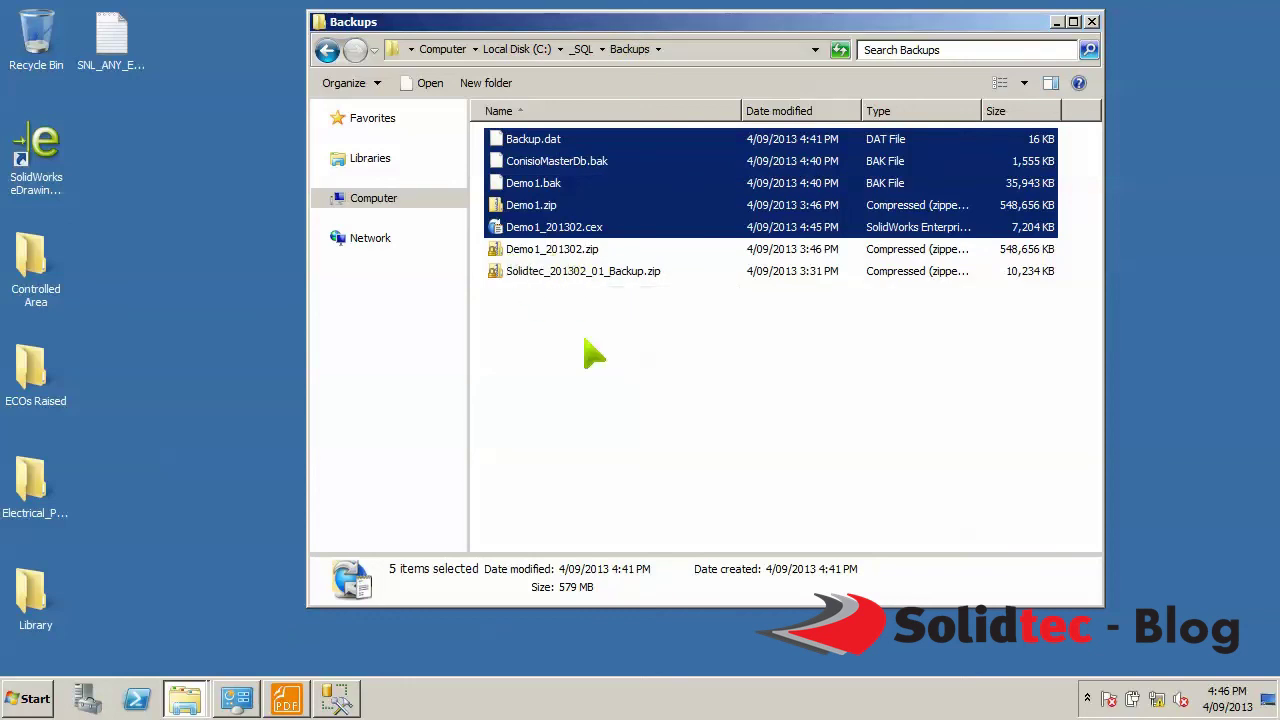
pyautogui.hotkey('shift', 'Delete')
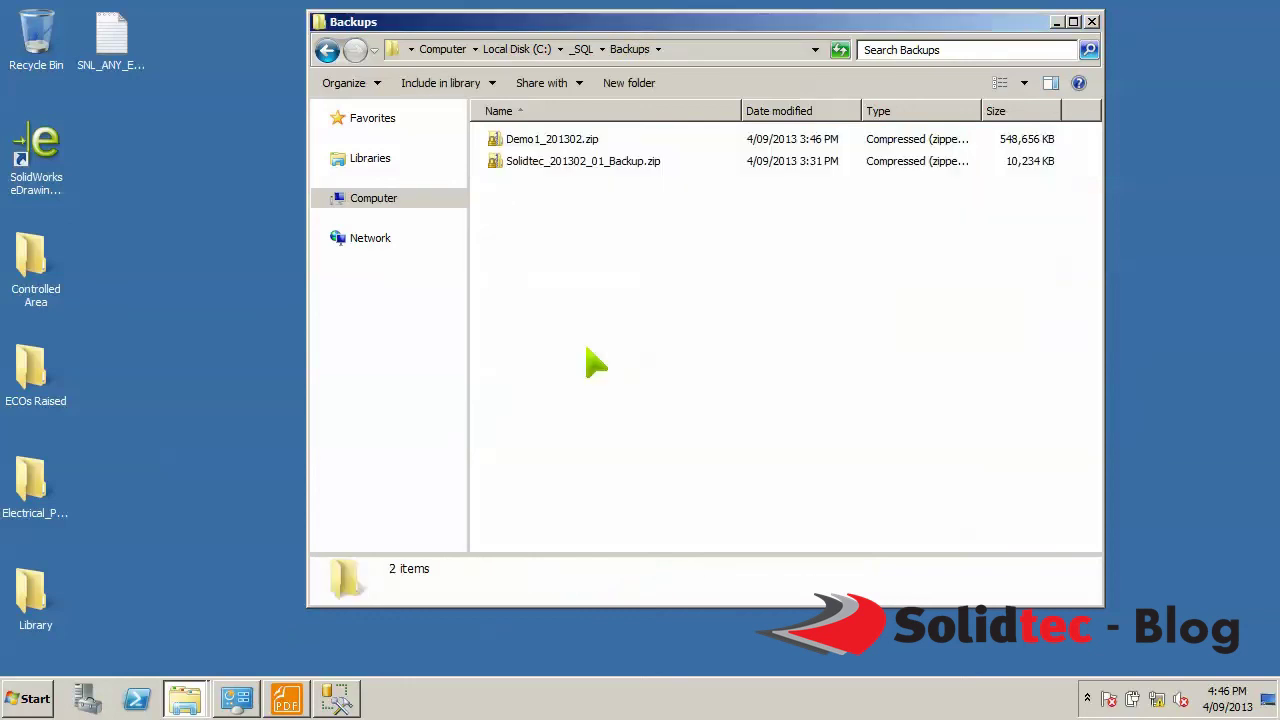